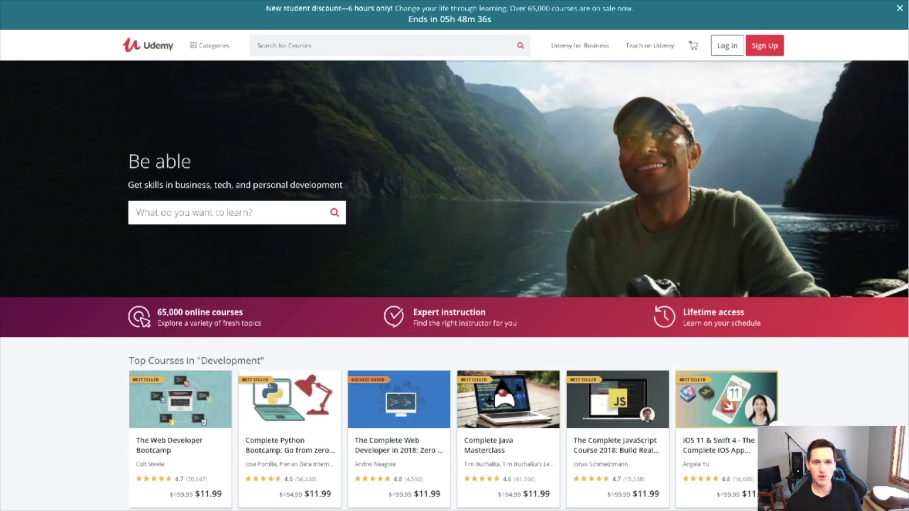
# Step: Open the Reputation Management course page and highlight its students-enrolled count
pyautogui.hotkey('ctrl', 'Tab')
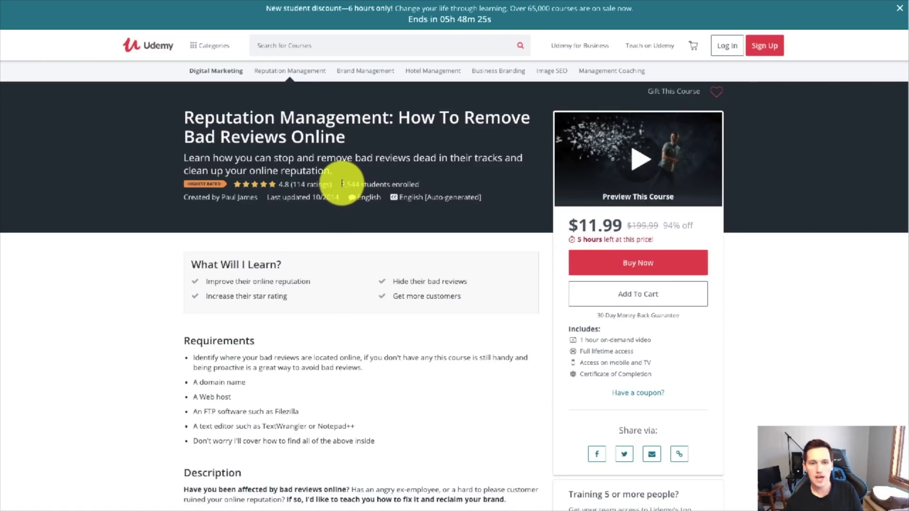
pyautogui.moveTo(342, 183); pyautogui.dragTo(417, 185)
pyautogui.click(450, 178)
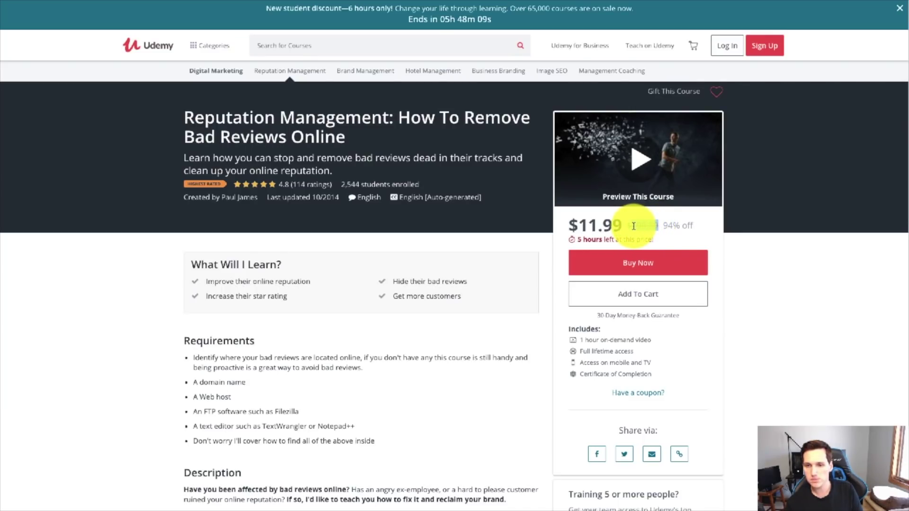
# Step: Highlight the course's 94% off discount and $11.99 sale price
pyautogui.moveTo(633, 226); pyautogui.dragTo(668, 226)
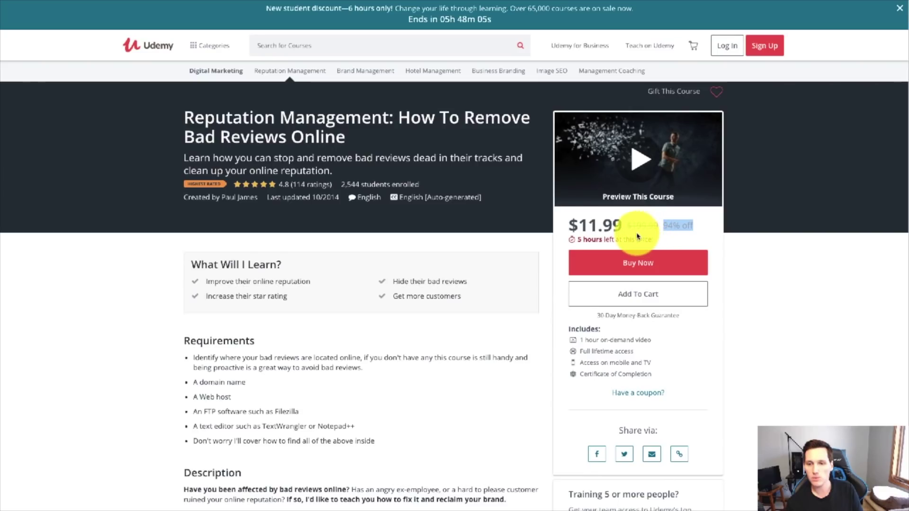
pyautogui.click(682, 223)
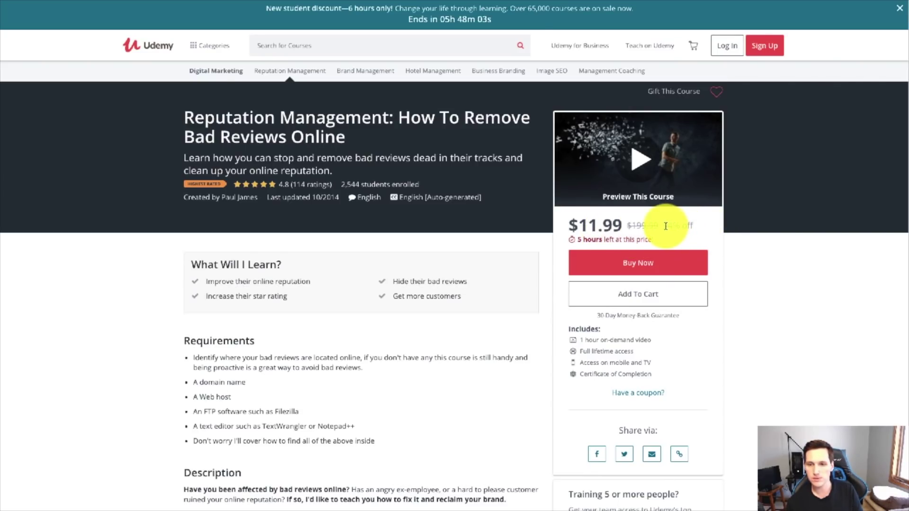
pyautogui.moveTo(669, 226); pyautogui.dragTo(700, 226)
pyautogui.moveTo(624, 226); pyautogui.dragTo(570, 223)
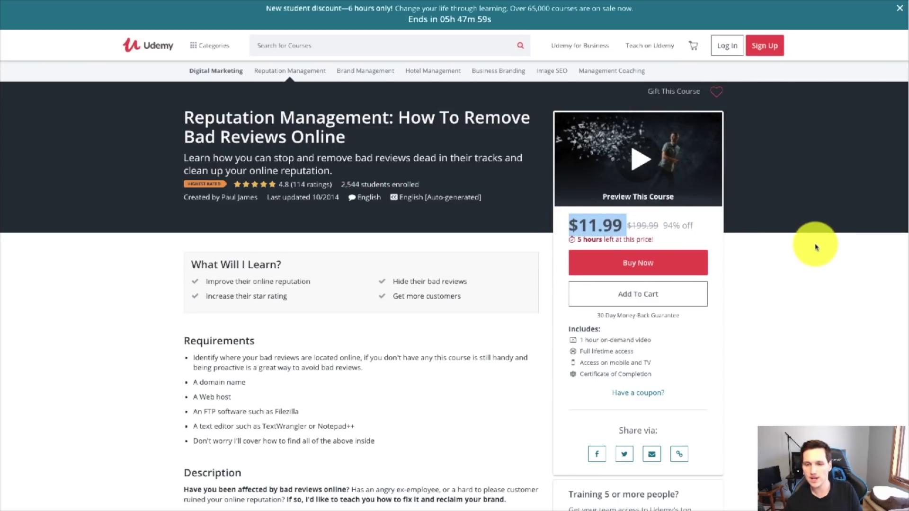
pyautogui.click(848, 269)
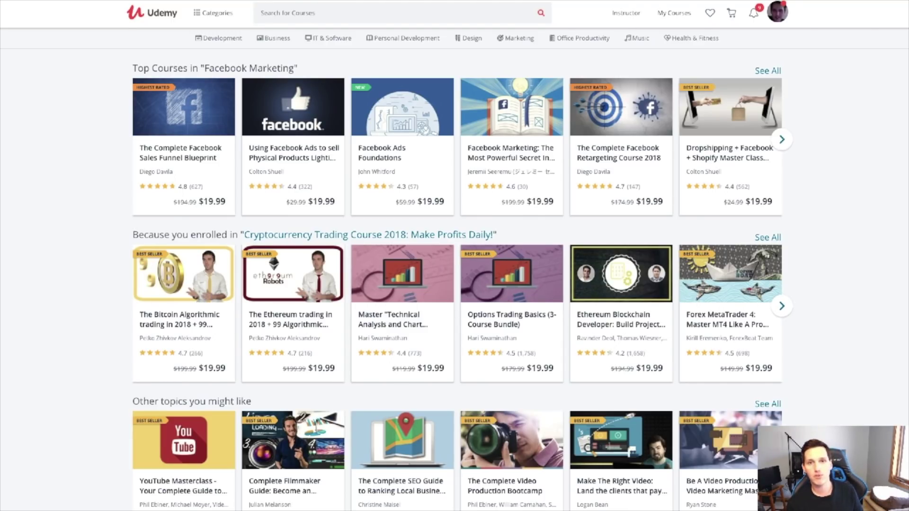
pyautogui.moveTo(734, 215)
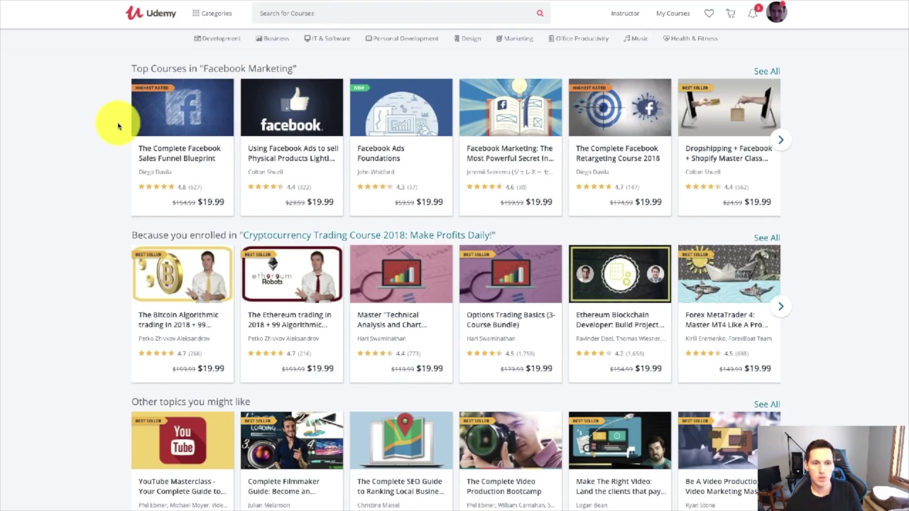
pyautogui.moveTo(163, 152)
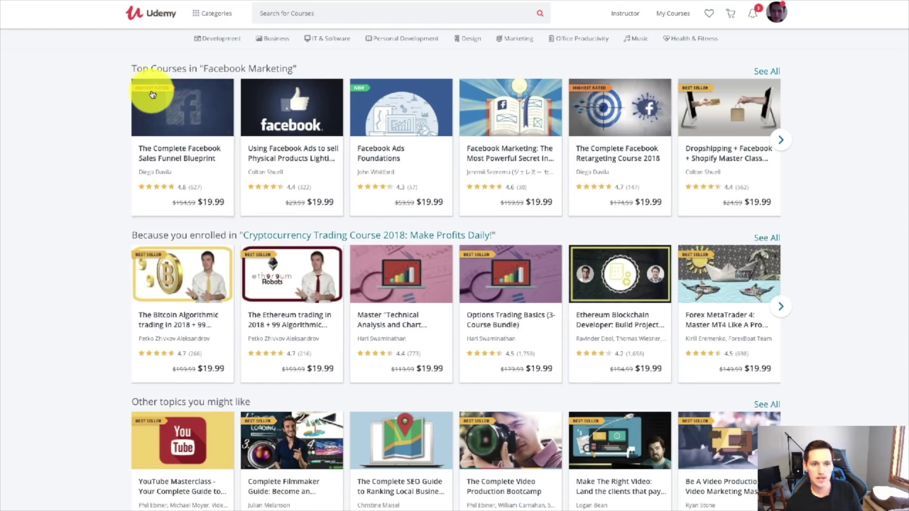
pyautogui.moveTo(152, 91)
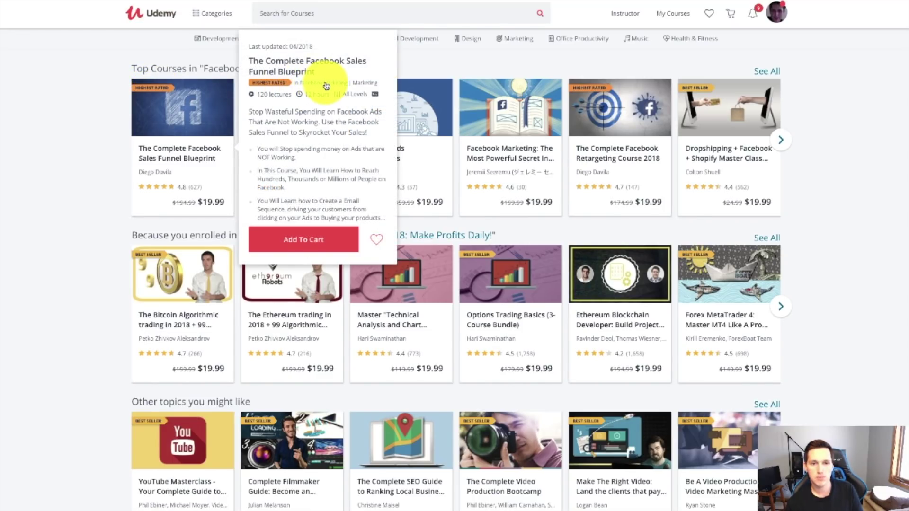
pyautogui.moveTo(634, 114)
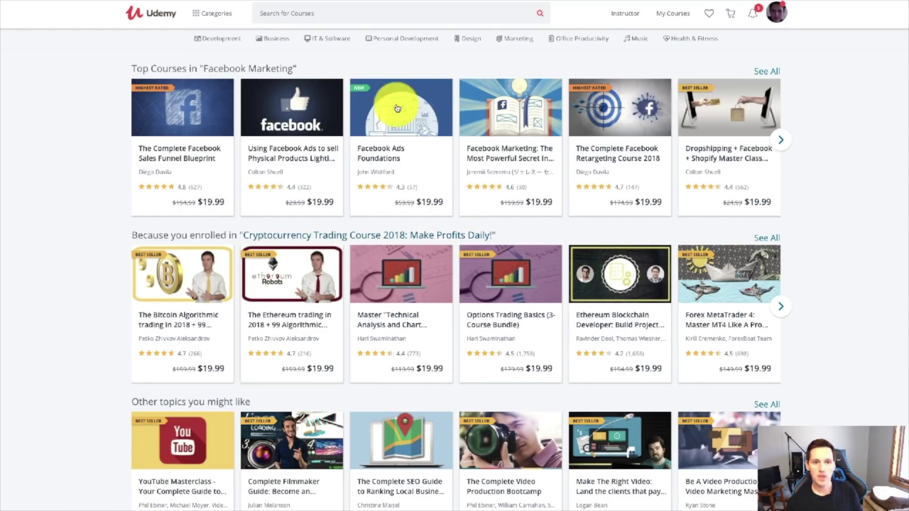
# Step: Search Udemy for 'photoshop' and pick the 'photoshop web design' suggestion
pyautogui.click(358, 8)
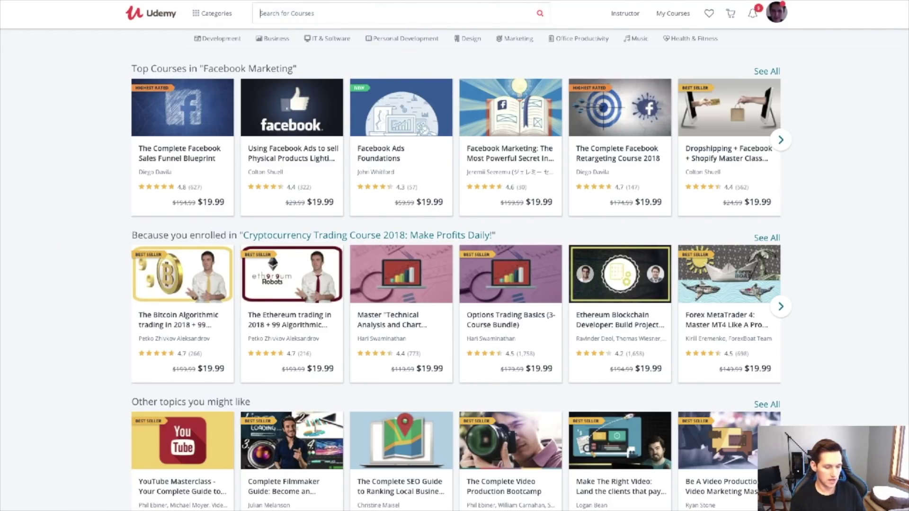
pyautogui.write('photoshop')
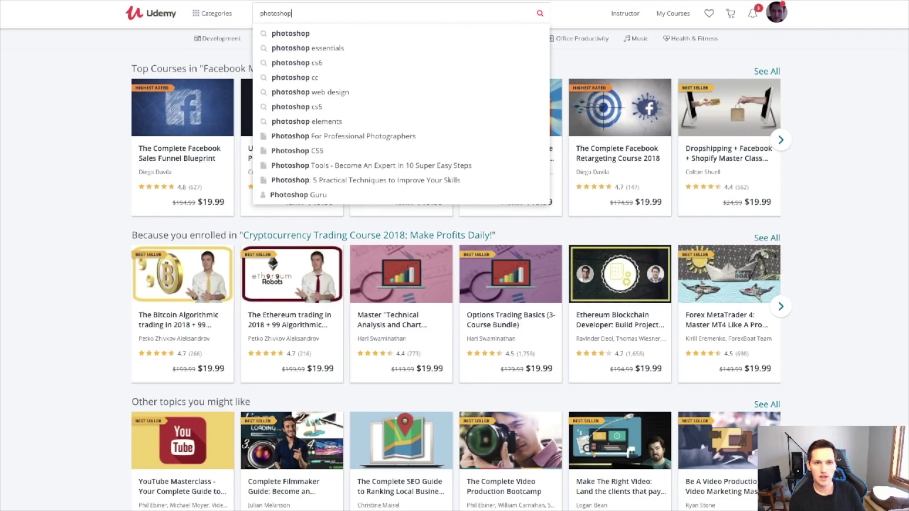
pyautogui.click(357, 37)
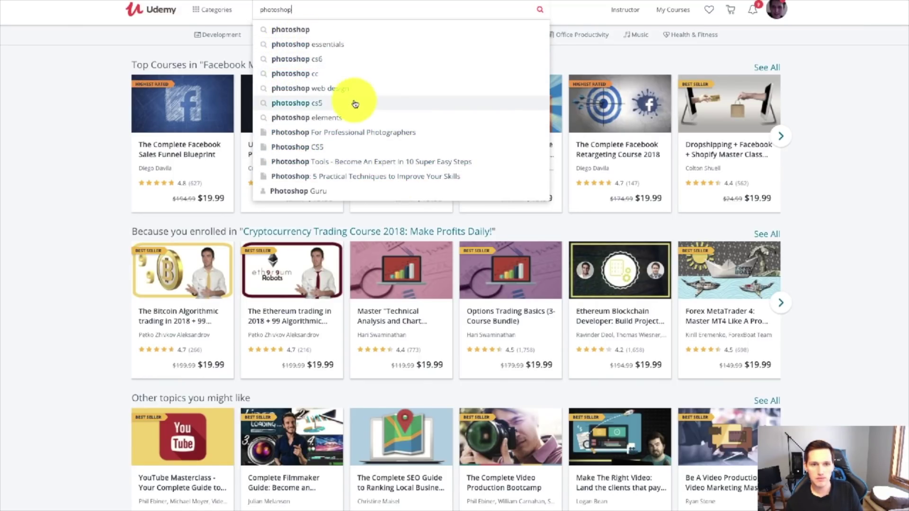
pyautogui.click(333, 93)
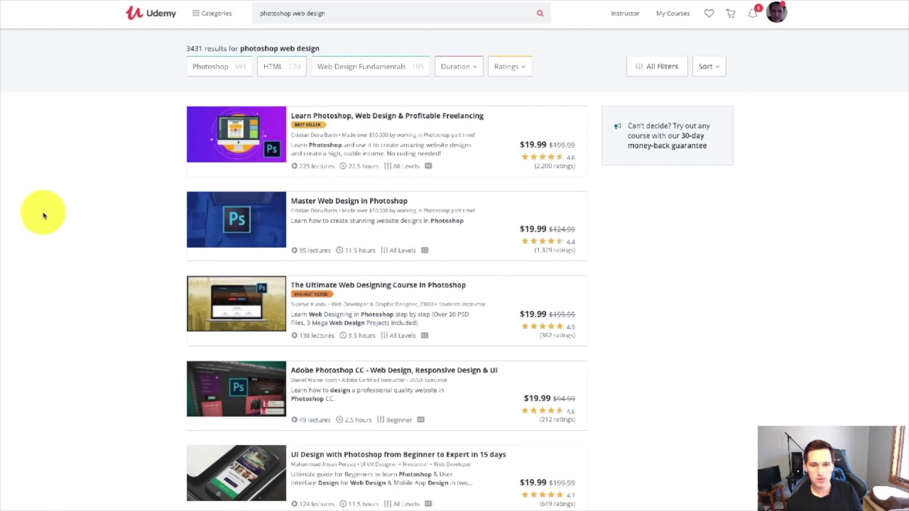
# Step: Browse the photoshop web design results, highlighting the second course's description
pyautogui.moveTo(265, 142)
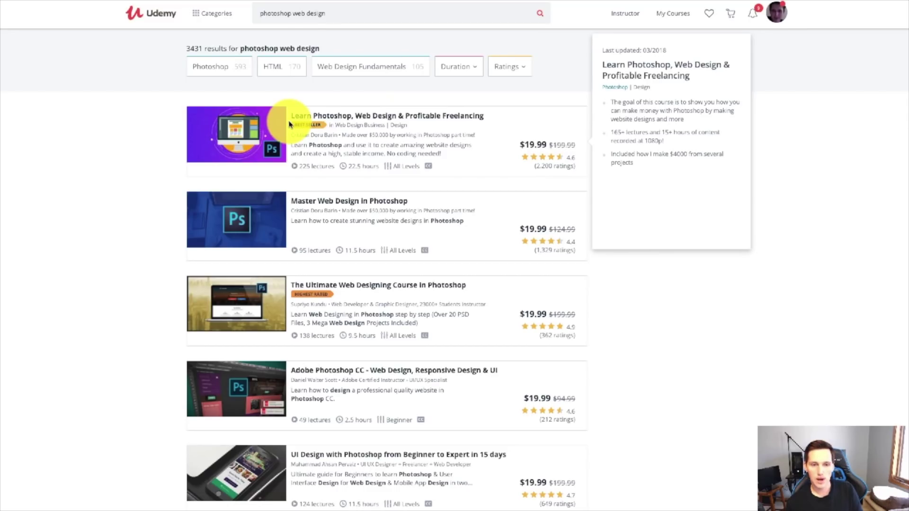
pyautogui.moveTo(300, 203)
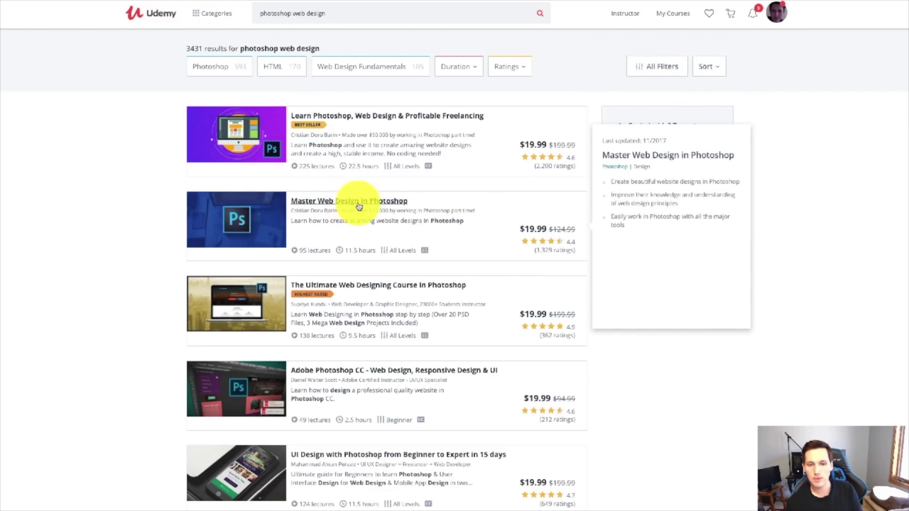
pyautogui.moveTo(483, 223); pyautogui.dragTo(292, 201)
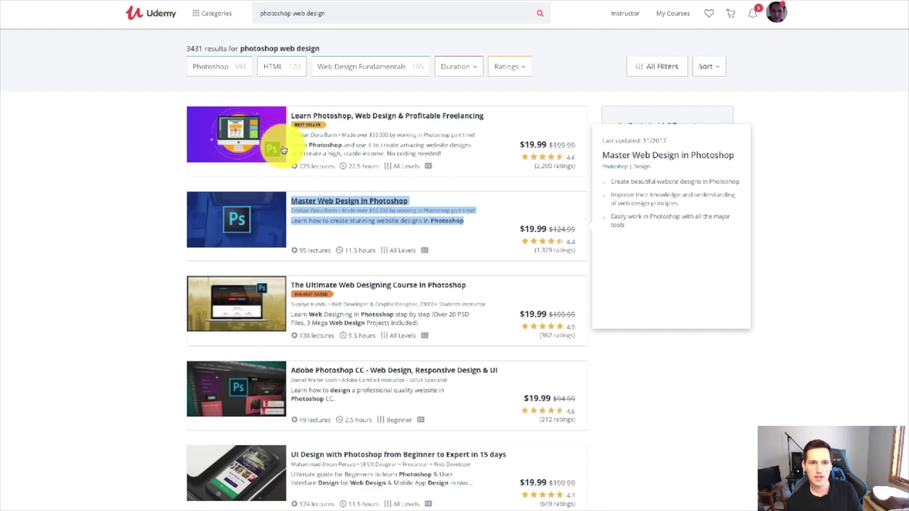
pyautogui.scroll(-1, 533, 240)
pyautogui.scroll(-3, 532, 239)
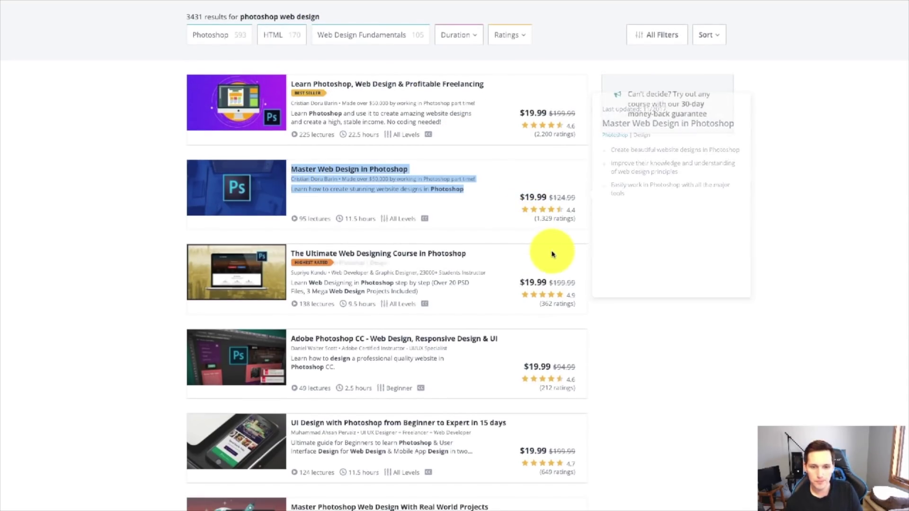
pyautogui.click(516, 313)
pyautogui.moveTo(516, 314); pyautogui.dragTo(305, 301)
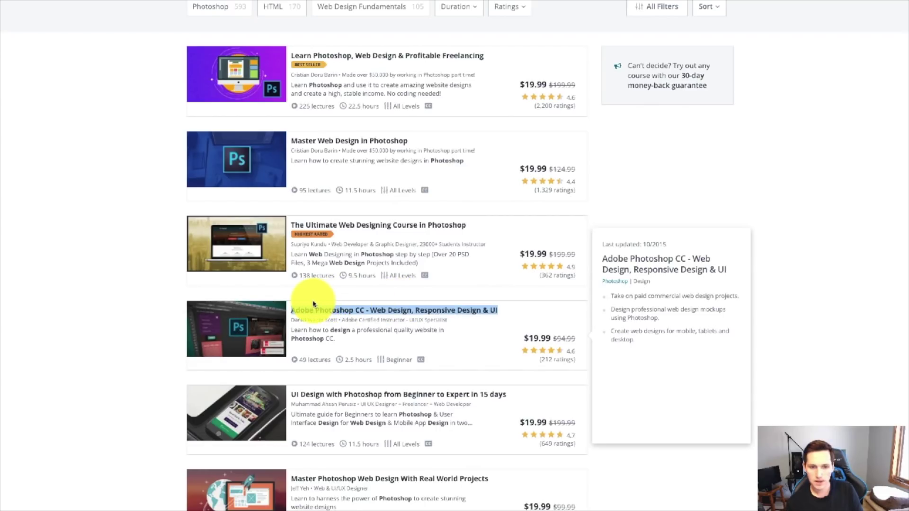
pyautogui.scroll(-8, 737, 280)
pyautogui.scroll(-6, 728, 281)
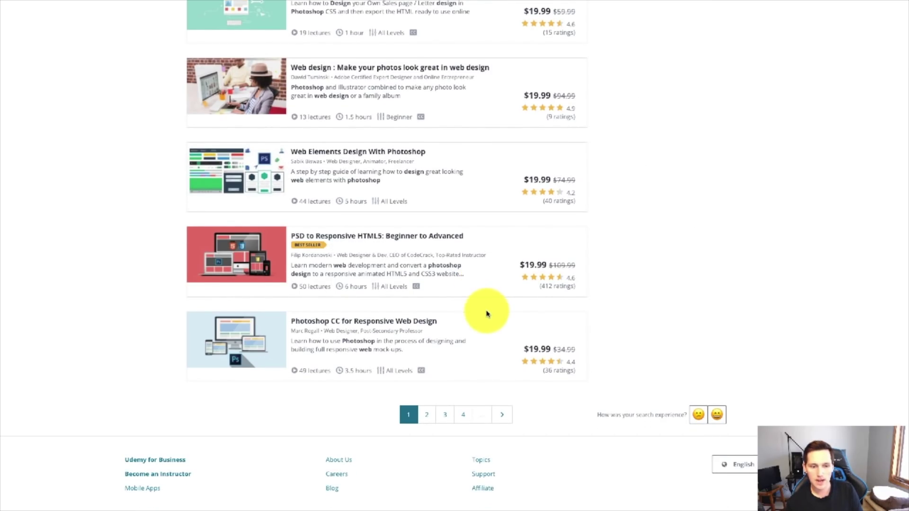
pyautogui.scroll(15, 487, 315)
# Step: Select the current search text, then open and scroll the Travel category page
pyautogui.tripleClick(350, 18)
pyautogui.moveTo(216, 11)
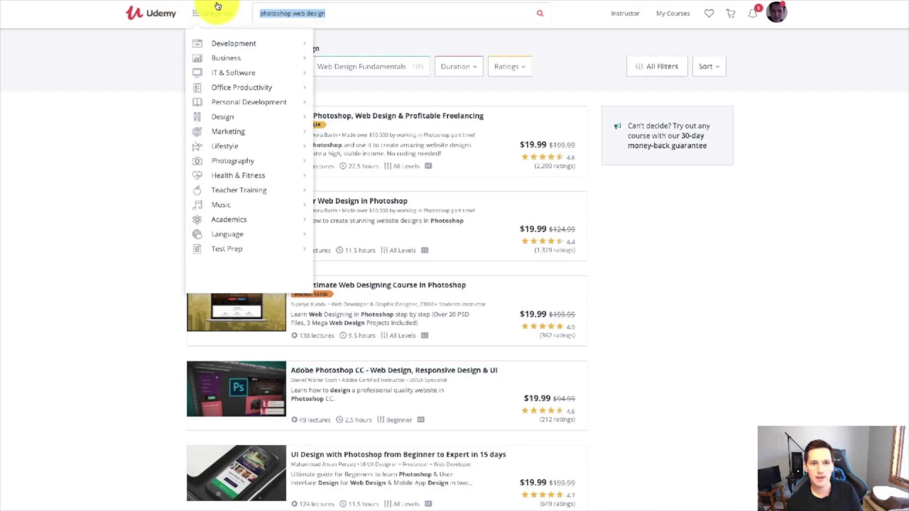
pyautogui.moveTo(243, 88)
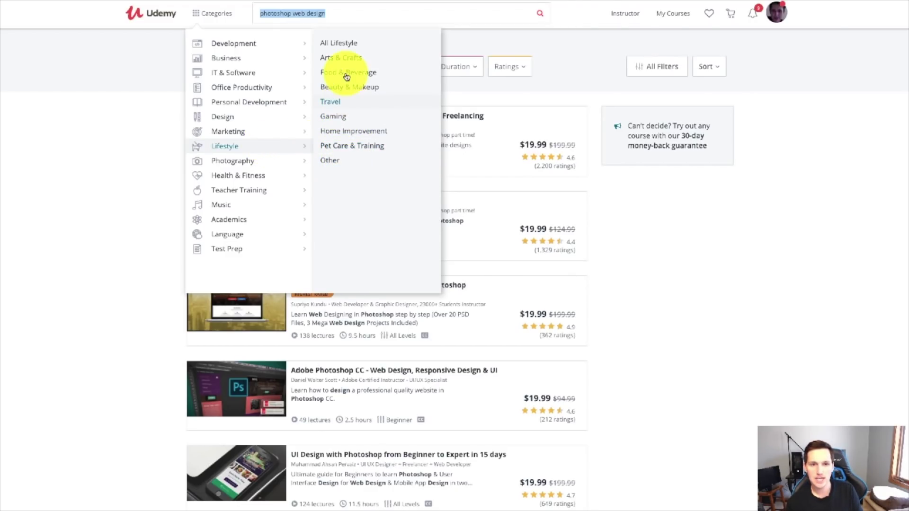
pyautogui.click(341, 109)
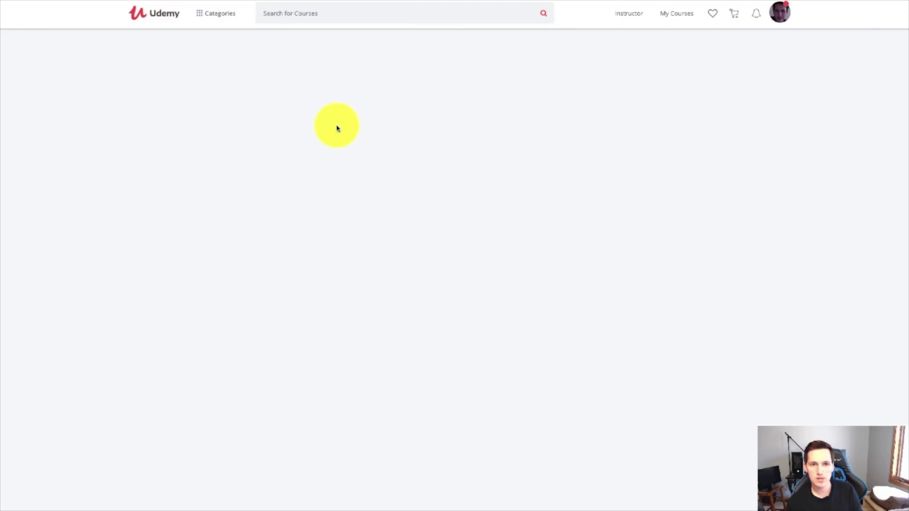
pyautogui.scroll(-2, 169, 379)
pyautogui.moveTo(169, 379)
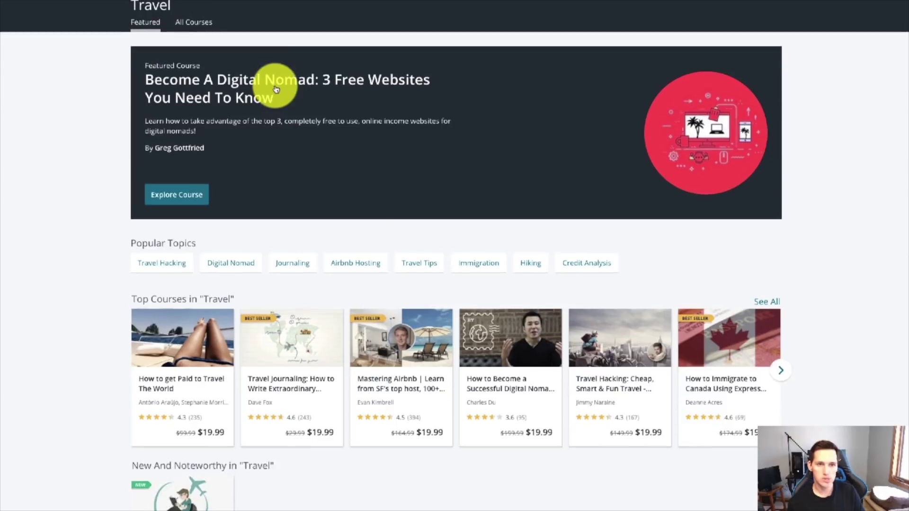
pyautogui.scroll(2, 474, 85)
# Step: Search Udemy for 'how to get cheap flights' and scroll through the results
pyautogui.click(318, 11)
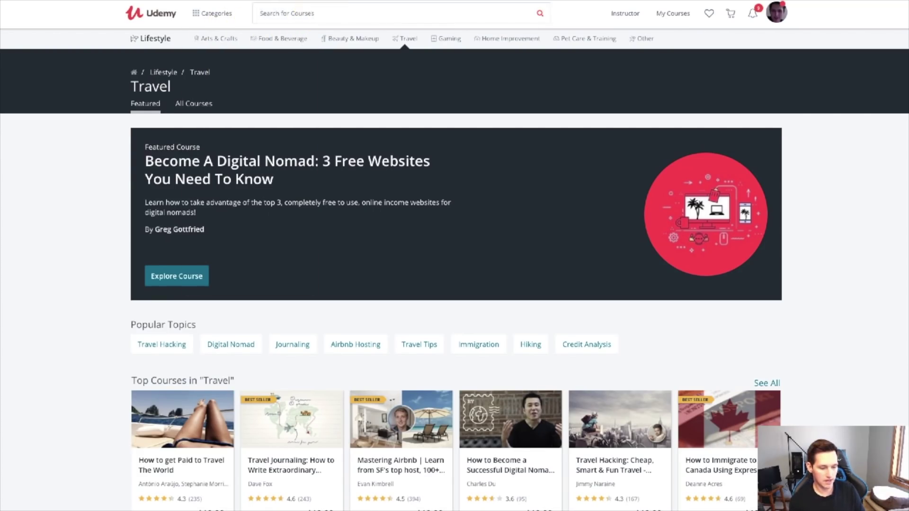
pyautogui.write('how to get cheap f')
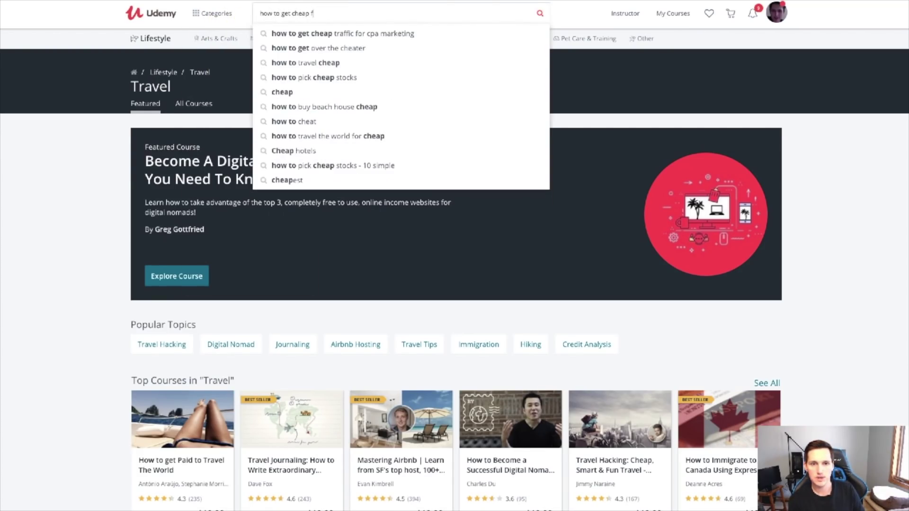
pyautogui.write('lights')
pyautogui.press('Return')
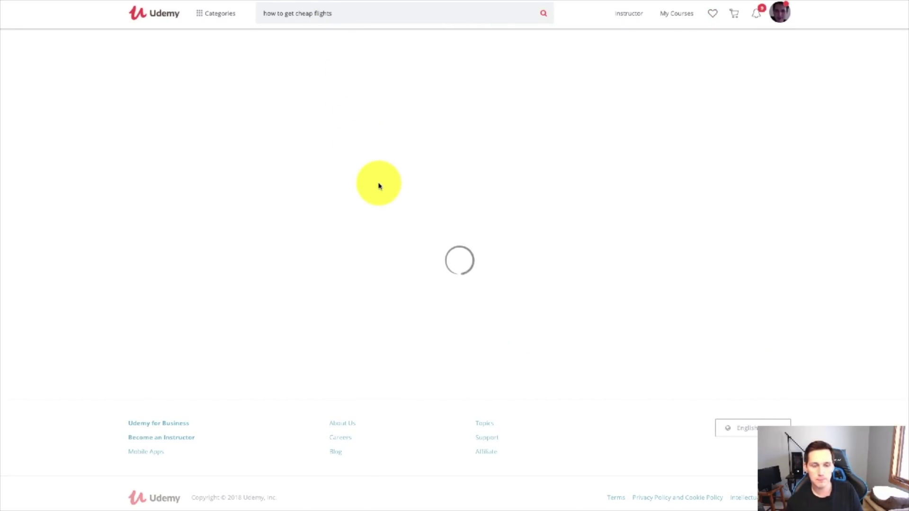
pyautogui.scroll(-2, 402, 227)
pyautogui.scroll(-2, 360, 265)
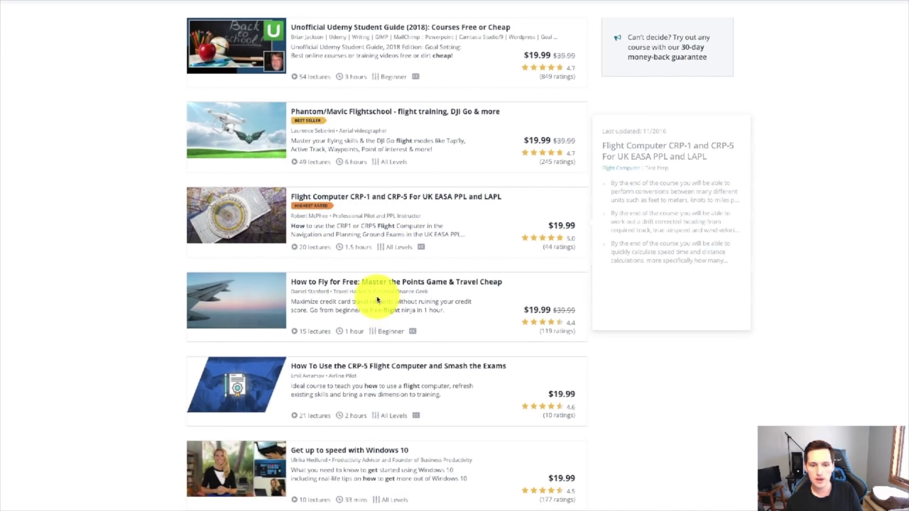
pyautogui.scroll(-2, 264, 308)
pyautogui.scroll(6, 325, 329)
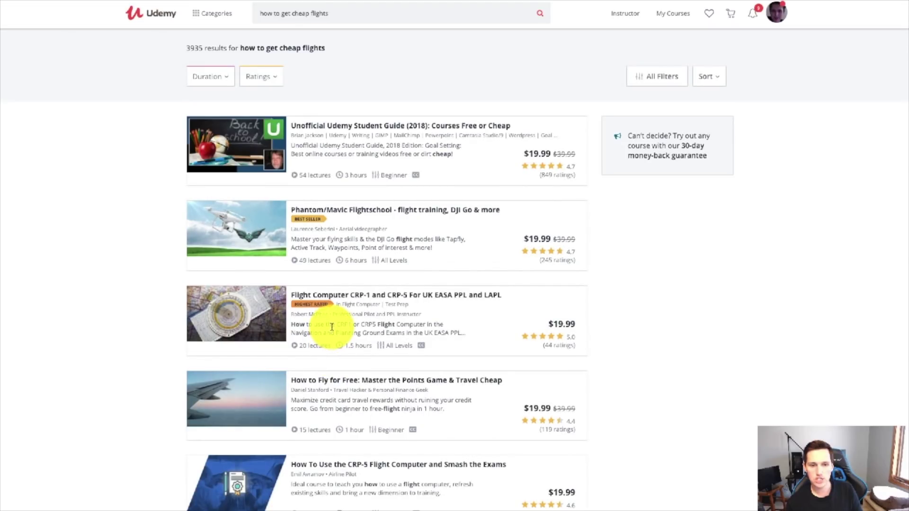
pyautogui.scroll(-5, 361, 430)
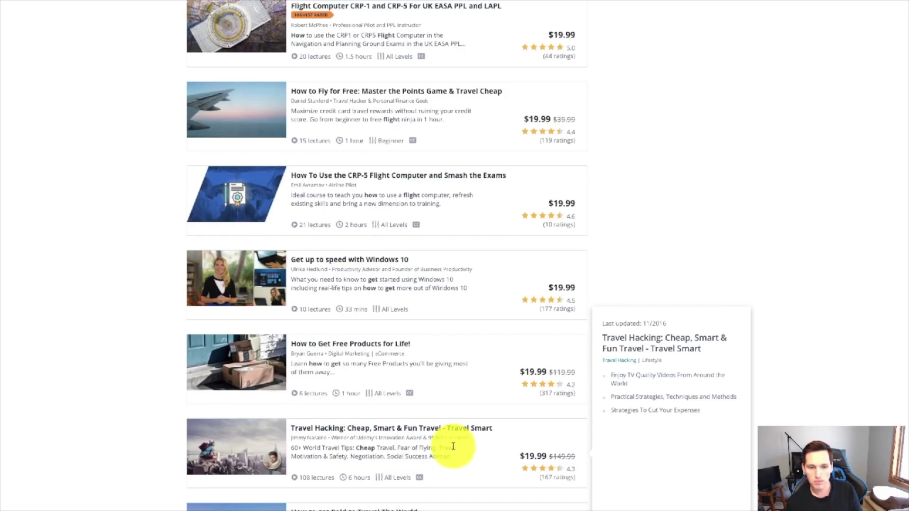
pyautogui.scroll(4, 452, 448)
pyautogui.scroll(2, 452, 447)
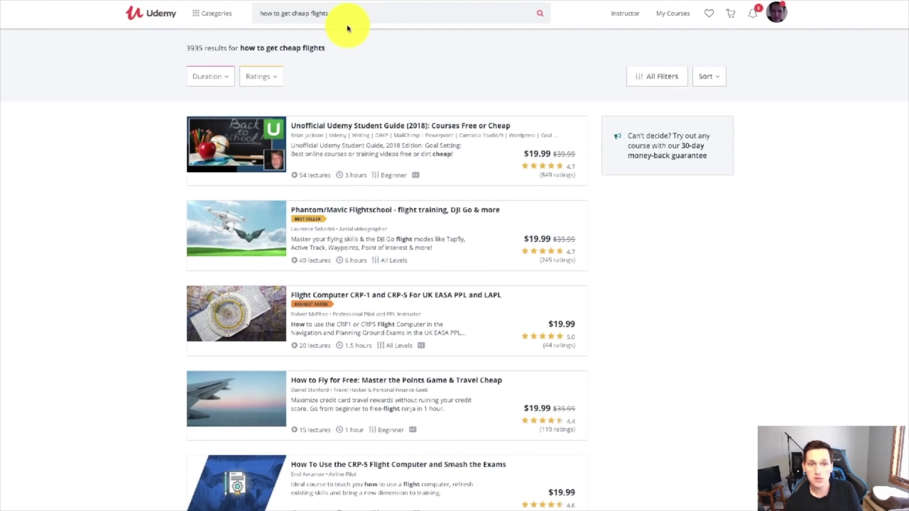
# Step: Select the 'how to get cheap flights' query in the search box
pyautogui.click(342, 7)
pyautogui.moveTo(278, 14)
pyautogui.mouseDown()
pyautogui.moveTo(365, 19)
pyautogui.moveTo(260, 13)
pyautogui.mouseUp()
pyautogui.click(342, 15)
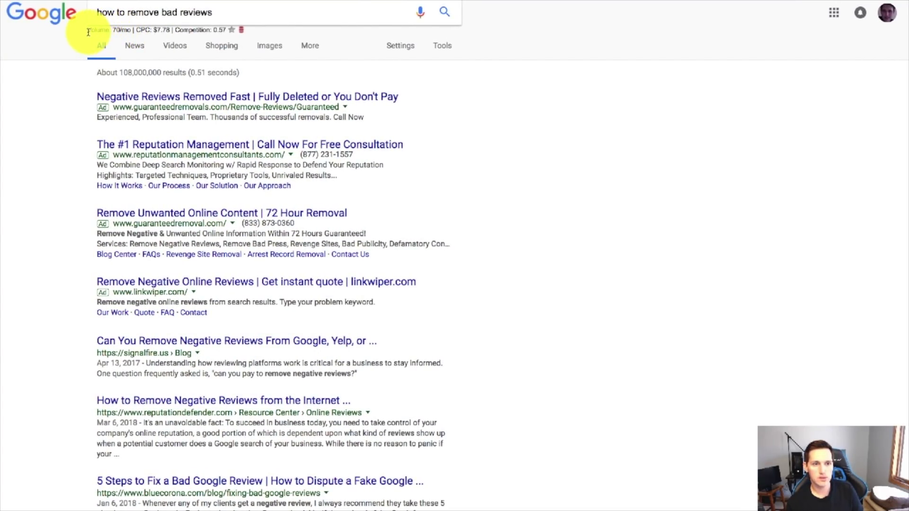
# Step: Highlight the 70/mo volume, then search 'how to remove bad reviews online'
pyautogui.moveTo(88, 31); pyautogui.dragTo(114, 29)
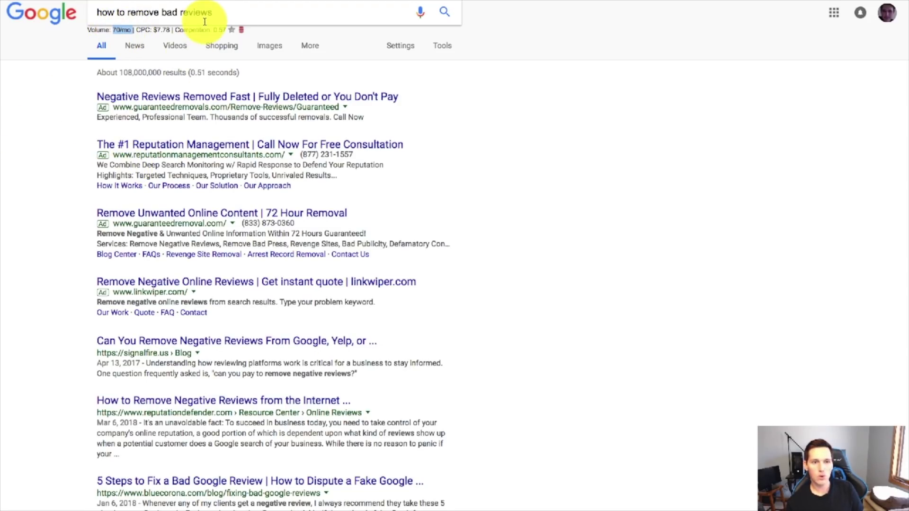
pyautogui.click(232, 12)
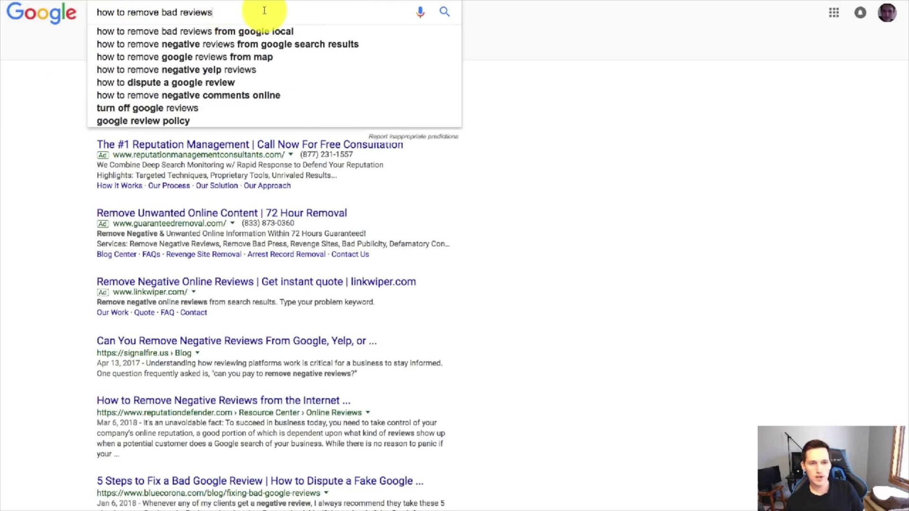
pyautogui.click(489, 101)
pyautogui.click(236, 17)
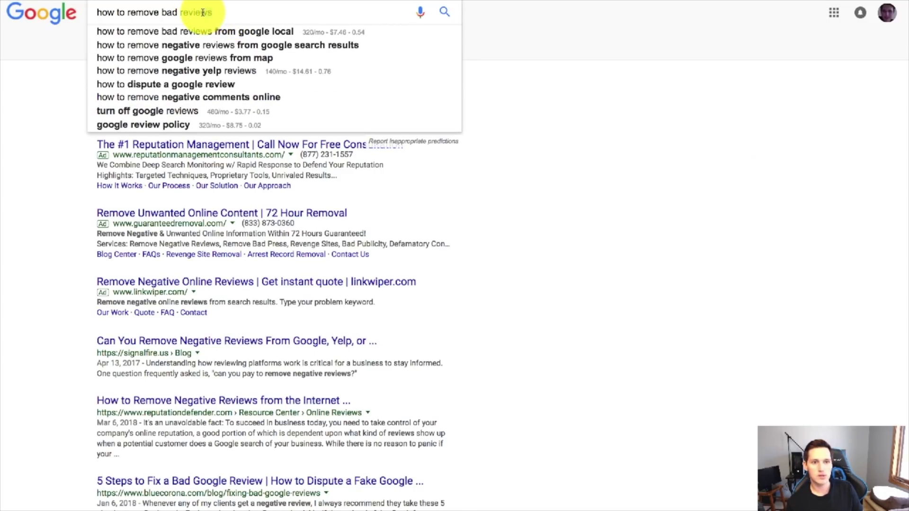
pyautogui.write('online')
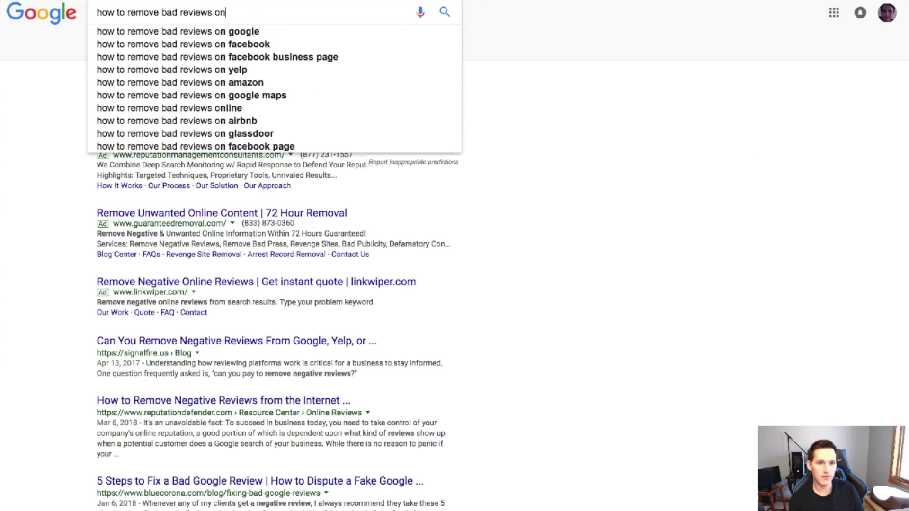
pyautogui.press('Return')
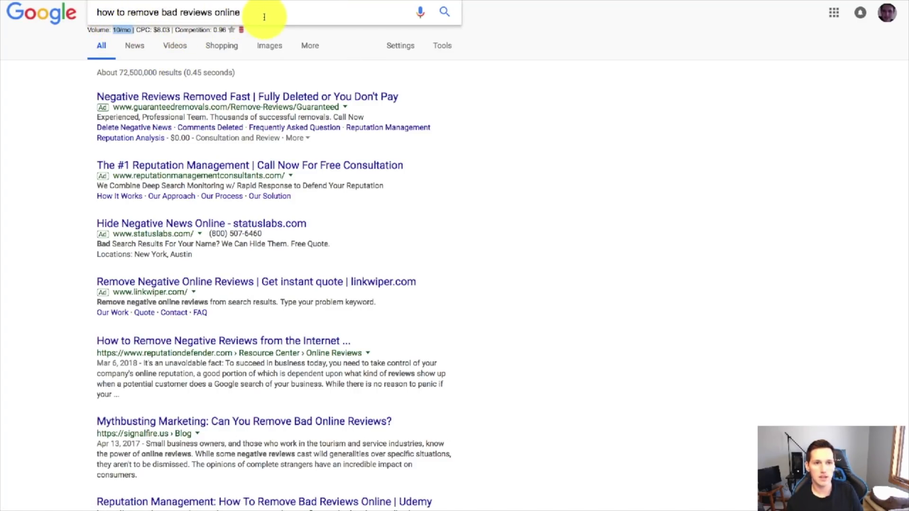
# Step: Search 'remove bad reviews', highlight its 170/mo volume, and bring the keyword notes forward
pyautogui.click(263, 16)
pyautogui.tripleClick(102, 12)
pyautogui.write('rem')
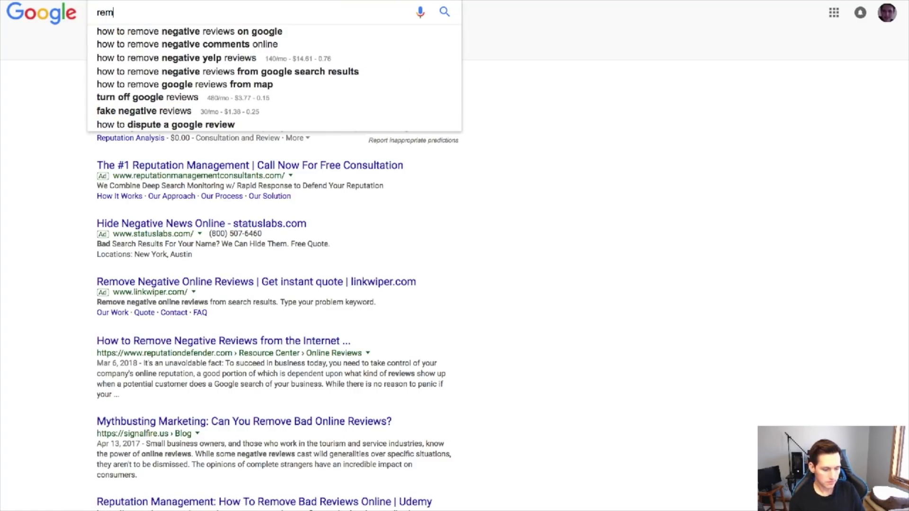
pyautogui.write('ove bad reviews')
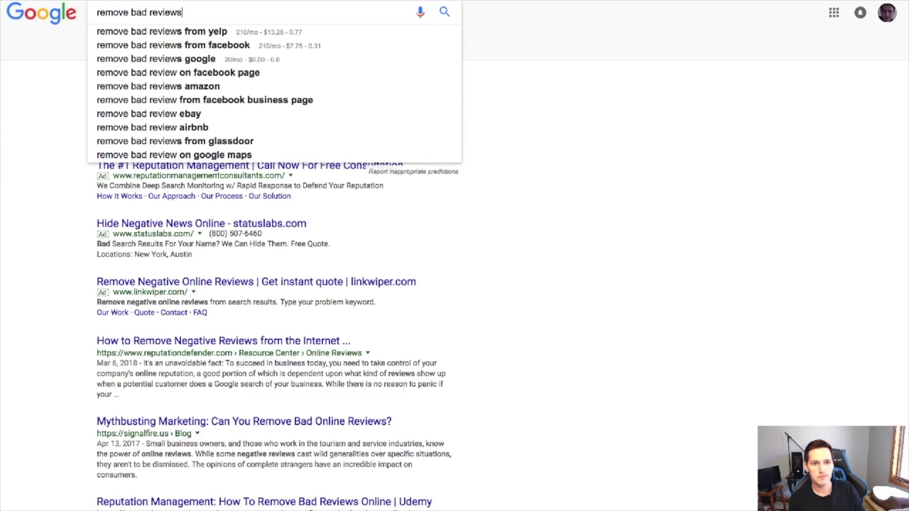
pyautogui.press('Return')
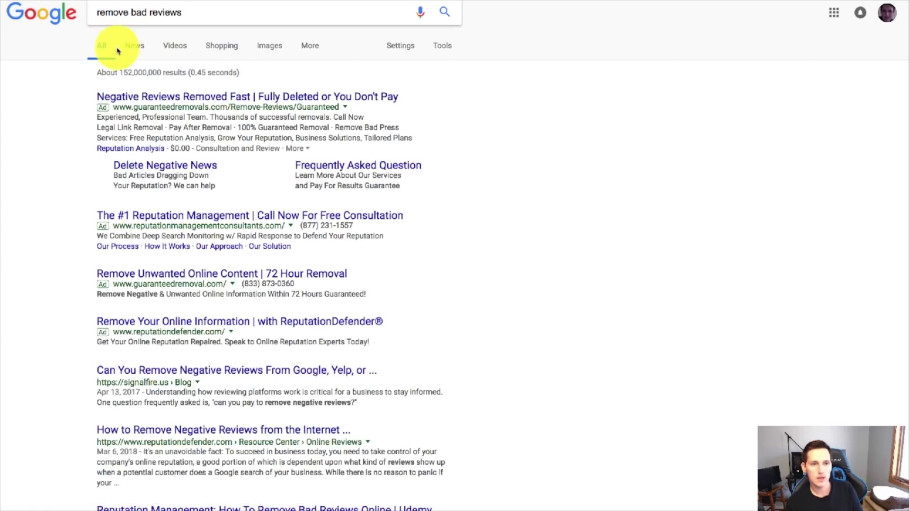
pyautogui.moveTo(106, 29); pyautogui.dragTo(135, 30)
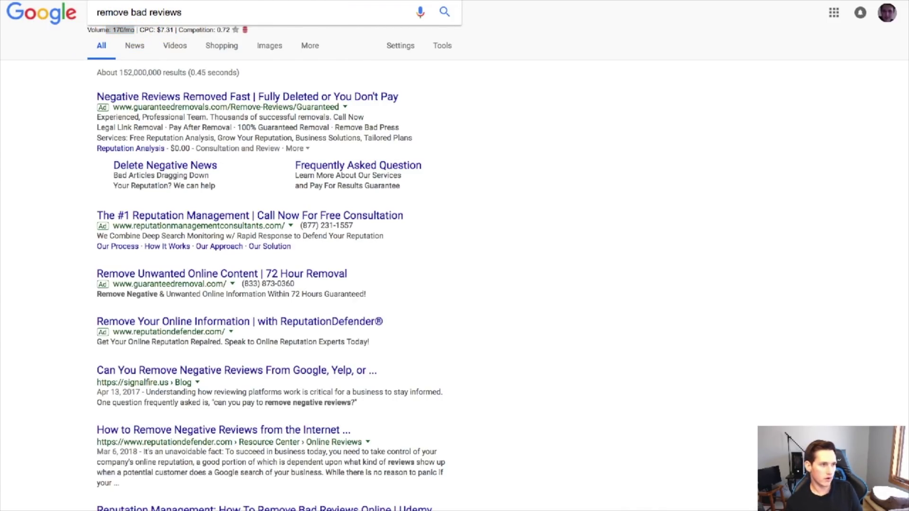
pyautogui.press('super+Tab')
pyautogui.moveTo(258, 26); pyautogui.dragTo(327, 43)
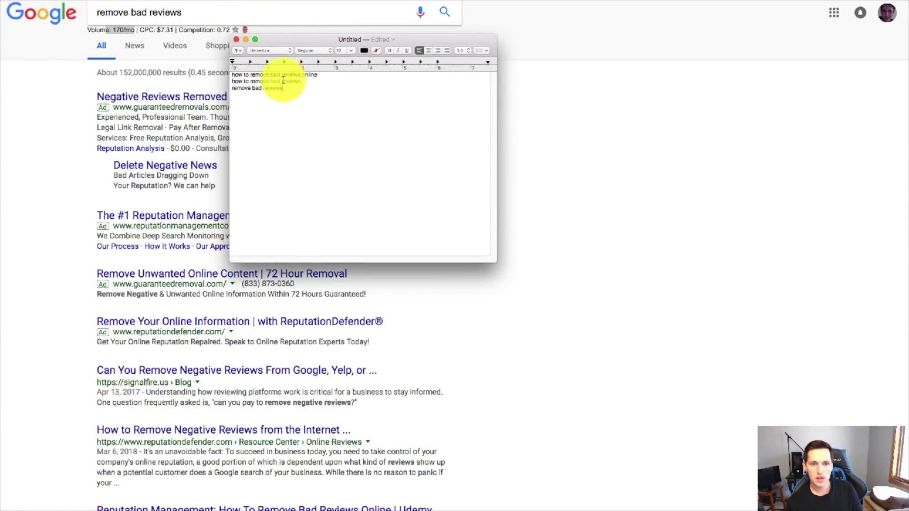
# Step: Set the keyword phrases in the note to 48-point text
pyautogui.click(233, 74)
pyautogui.moveTo(234, 75); pyautogui.dragTo(309, 83)
pyautogui.click(350, 50)
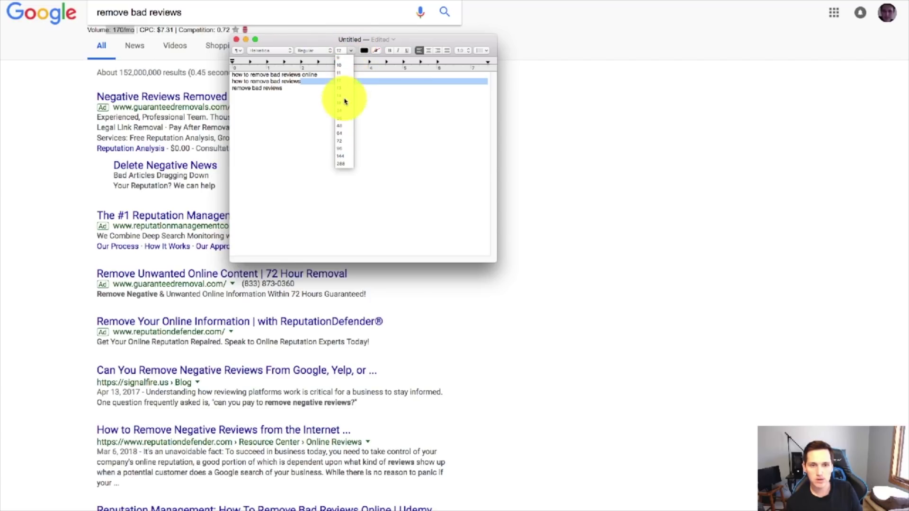
pyautogui.click(339, 122)
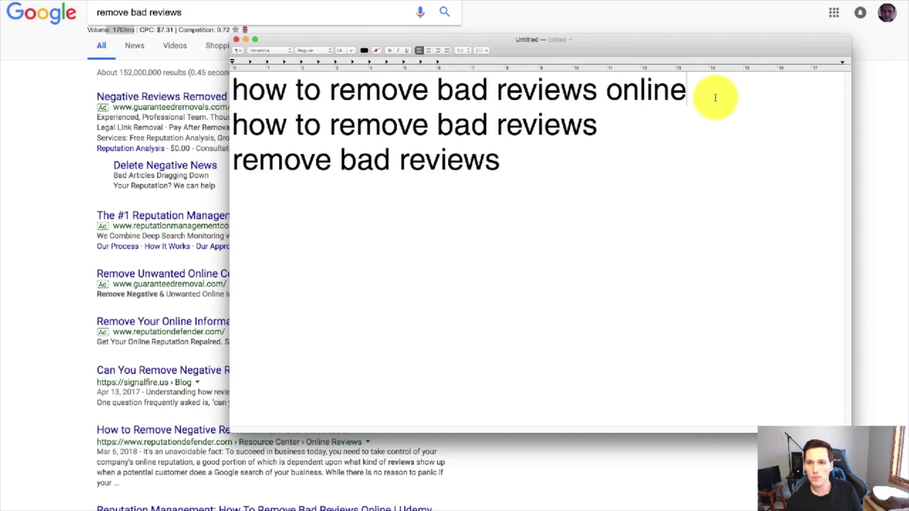
# Step: Select each of the three keyword phrases in turn, pointing out 'remove bad reviews online'
pyautogui.moveTo(713, 94); pyautogui.dragTo(300, 87)
pyautogui.click(261, 87)
pyautogui.moveTo(635, 126); pyautogui.dragTo(258, 127)
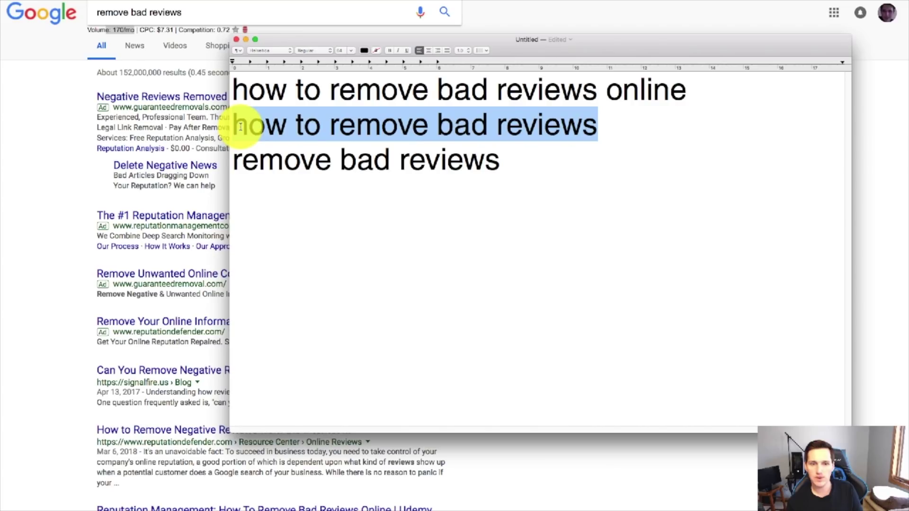
pyautogui.moveTo(592, 181); pyautogui.dragTo(267, 170)
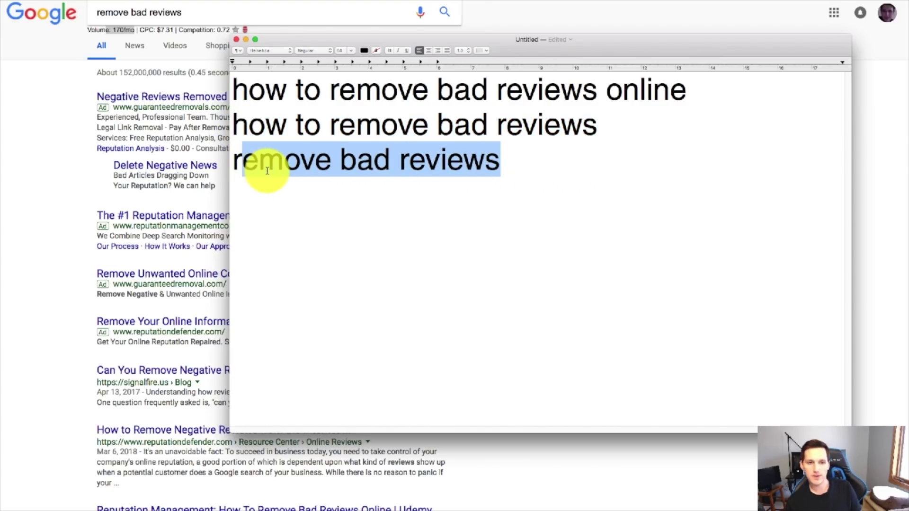
pyautogui.click(265, 169)
pyautogui.moveTo(235, 88); pyautogui.dragTo(506, 152)
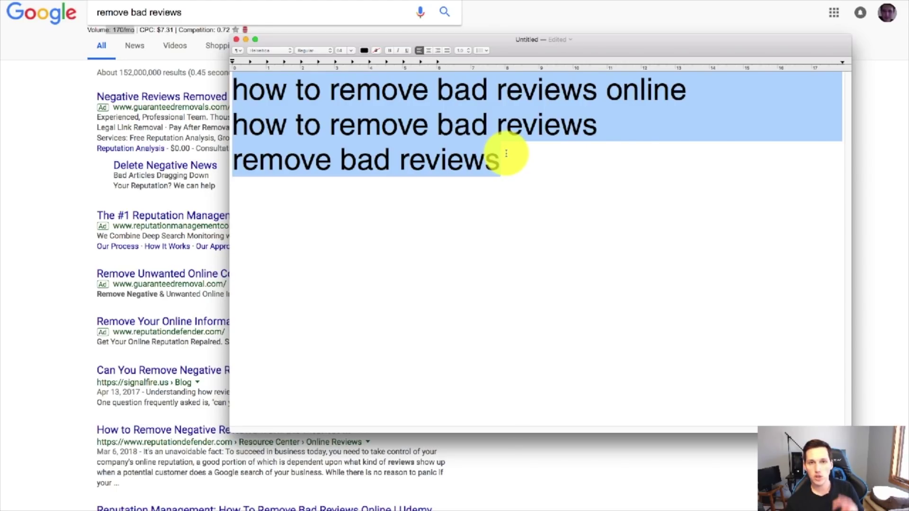
pyautogui.moveTo(672, 91); pyautogui.dragTo(209, 86)
pyautogui.moveTo(348, 90); pyautogui.dragTo(741, 93)
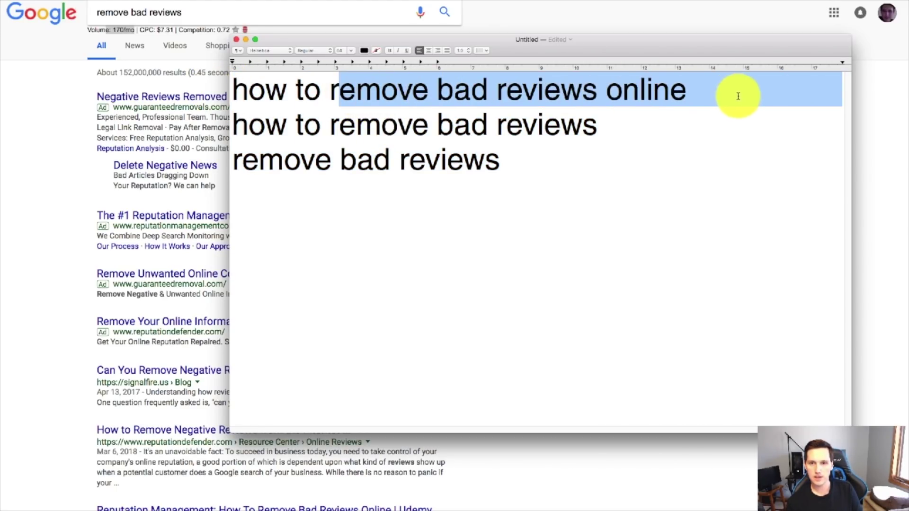
pyautogui.click(515, 153)
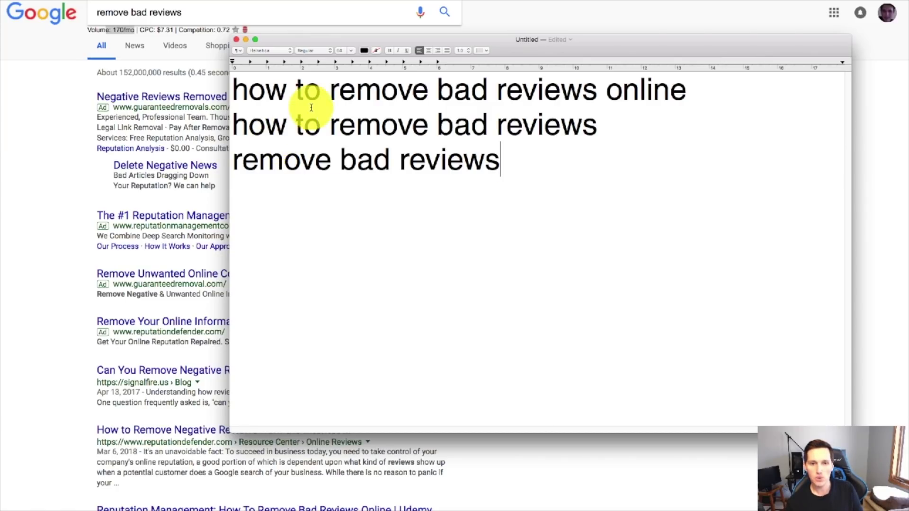
pyautogui.moveTo(233, 91); pyautogui.dragTo(659, 111)
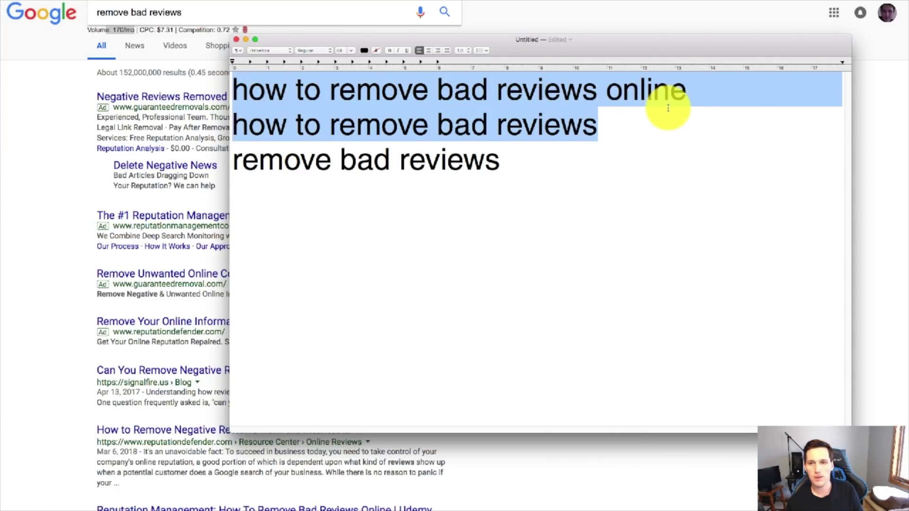
pyautogui.click(669, 92)
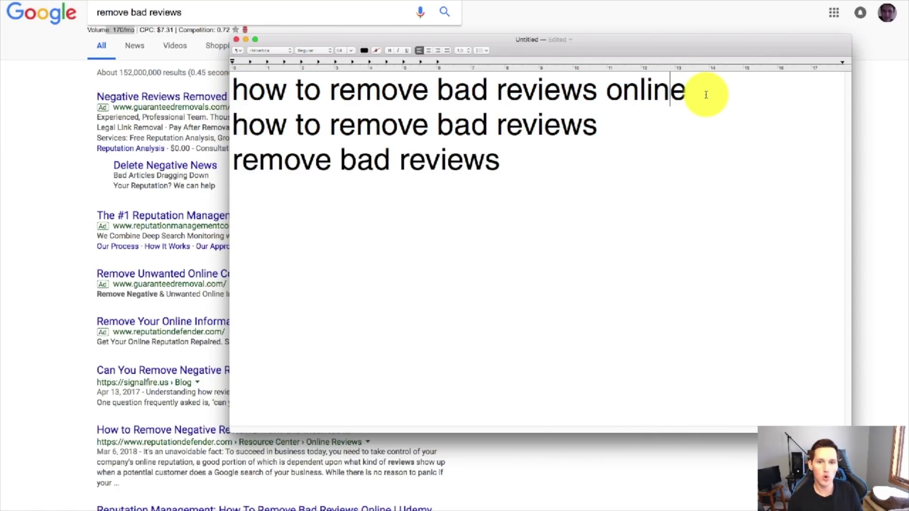
pyautogui.moveTo(706, 95); pyautogui.dragTo(239, 88)
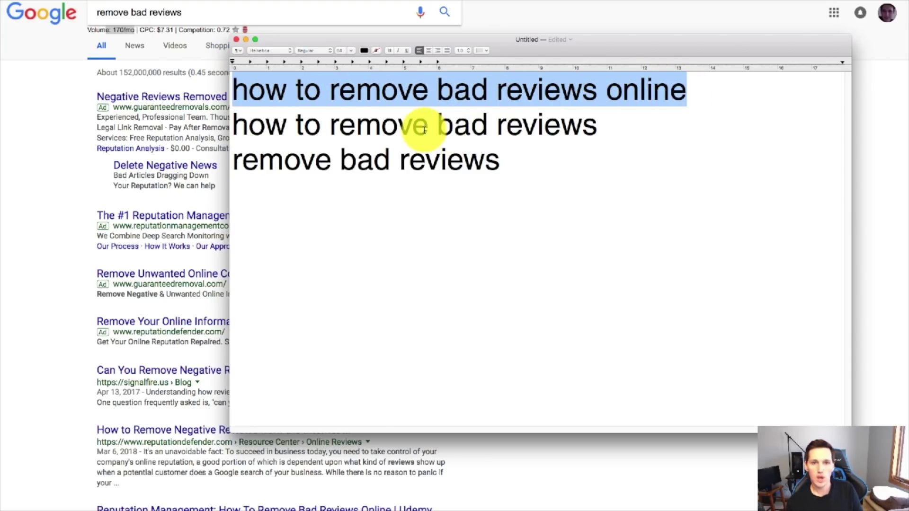
pyautogui.moveTo(646, 128); pyautogui.dragTo(506, 125)
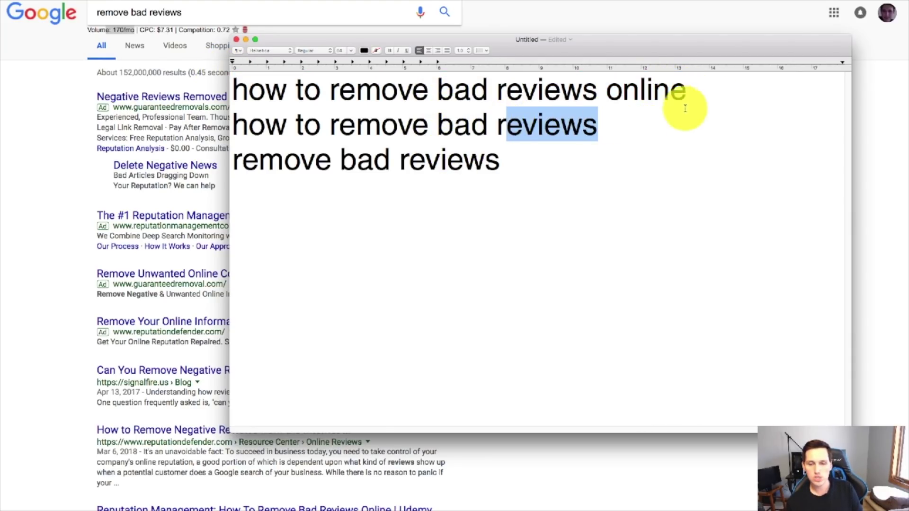
pyautogui.click(554, 183)
pyautogui.write('`')
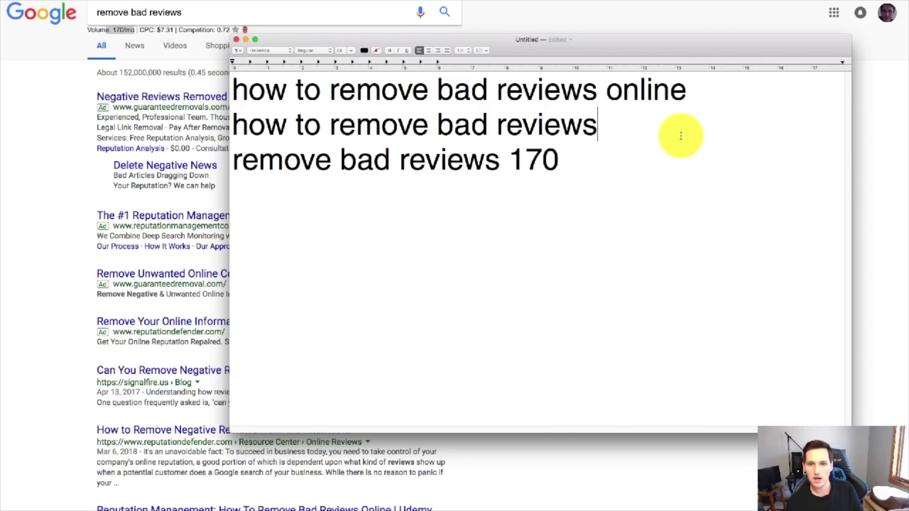
pyautogui.write(' 70')
pyautogui.click(715, 91)
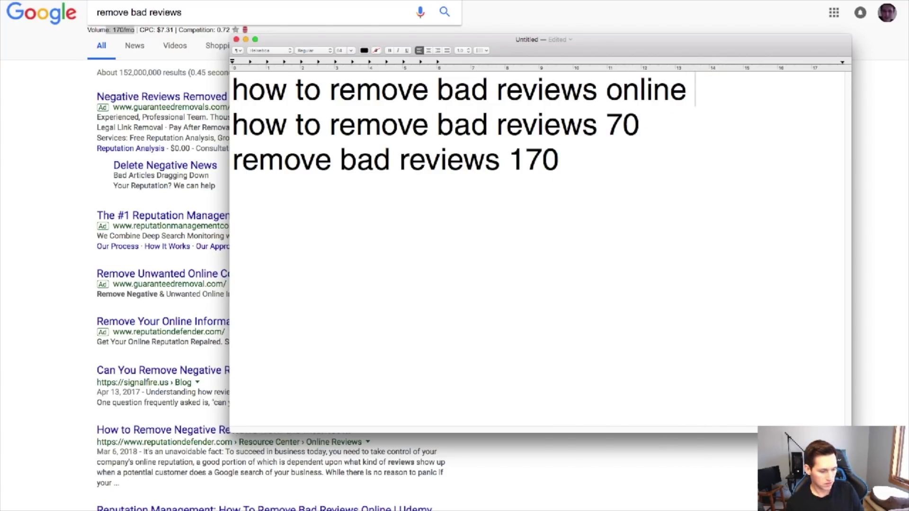
pyautogui.moveTo(561, 183); pyautogui.dragTo(509, 159)
pyautogui.press('BackSpace')
pyautogui.doubleClick(623, 125)
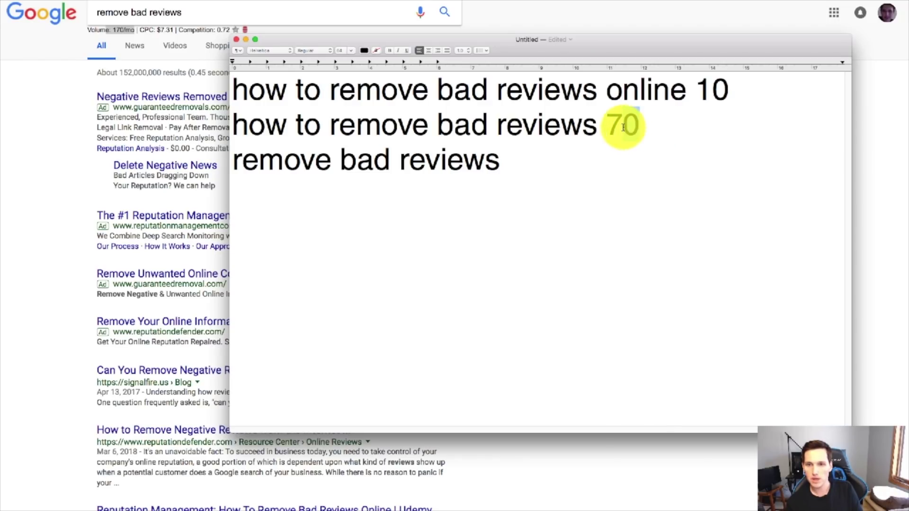
pyautogui.press('BackSpace')
pyautogui.doubleClick(719, 89)
pyautogui.press('BackSpace')
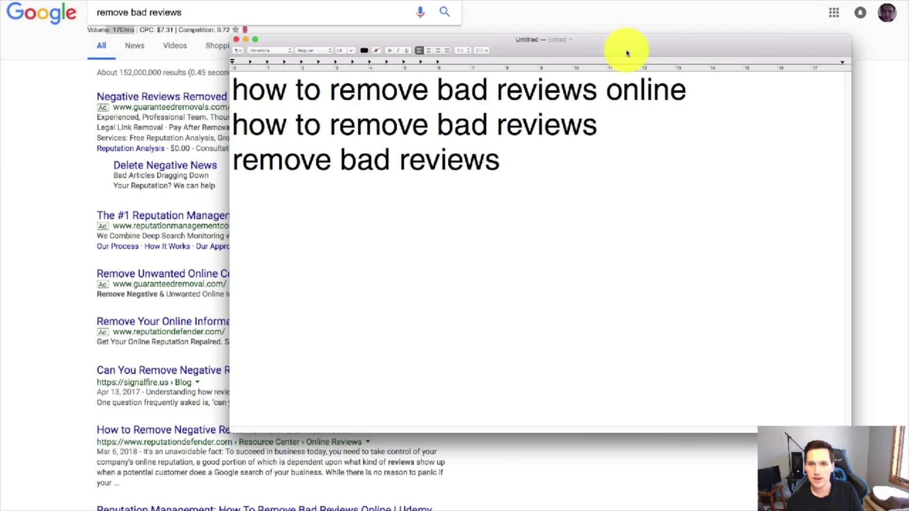
pyautogui.moveTo(636, 53); pyautogui.dragTo(663, 93)
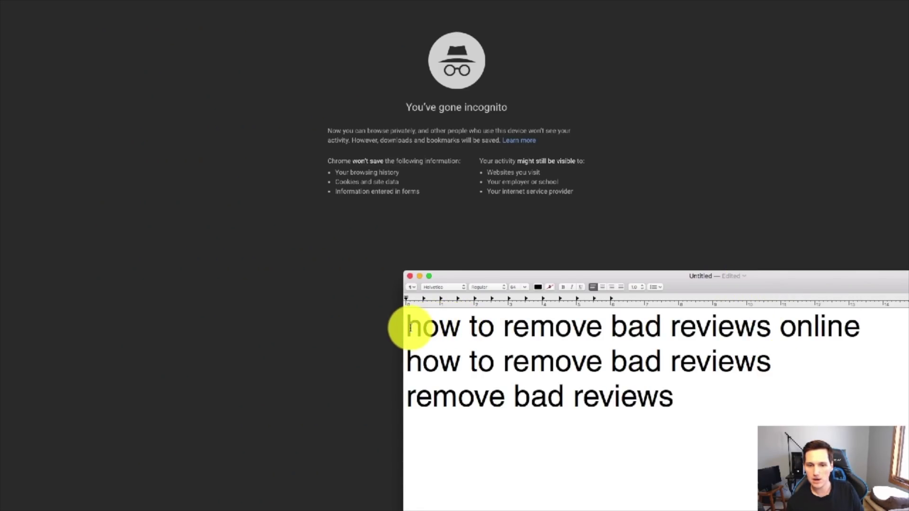
# Step: Copy 'how to remove bad reviews online' into a private Google search and scroll to the Udemy listing
pyautogui.moveTo(401, 325); pyautogui.dragTo(876, 320)
pyautogui.press('super+c')
pyautogui.click(244, 1)
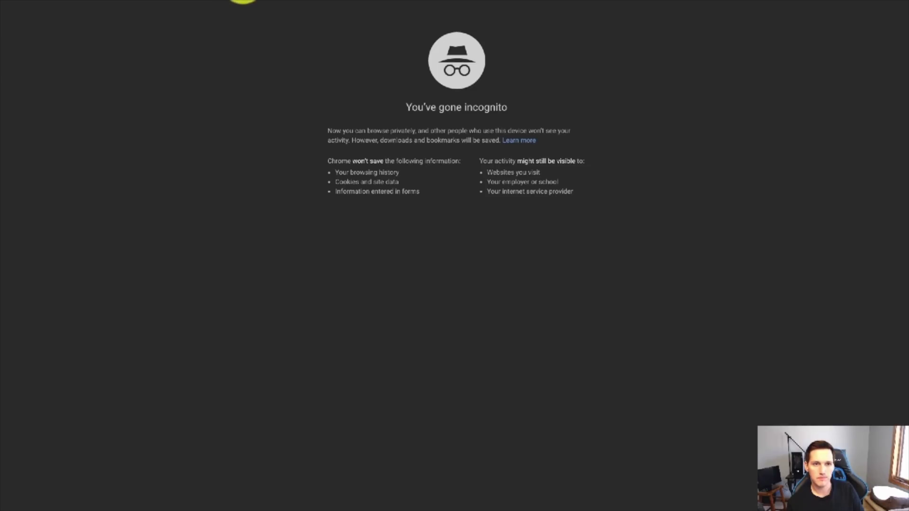
pyautogui.press('super+v')
pyautogui.press('Return')
pyautogui.scroll(-2, 241, 147)
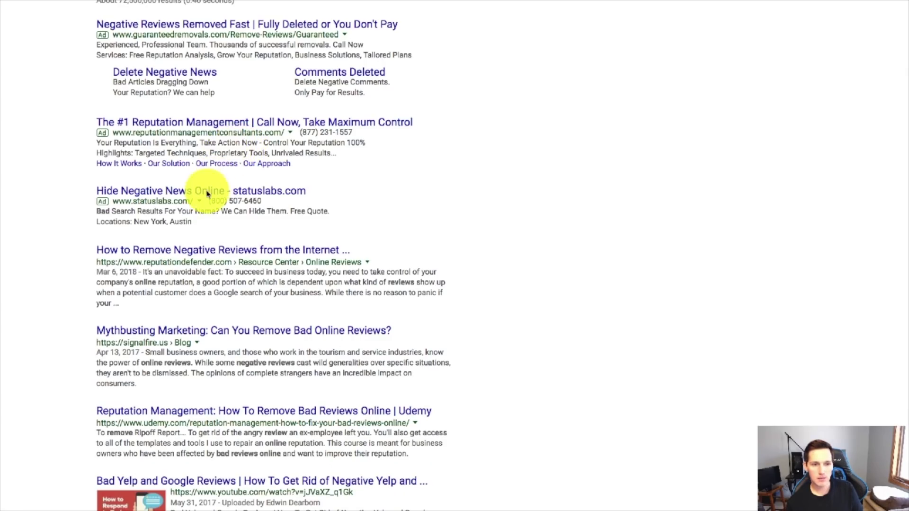
pyautogui.scroll(3, 207, 258)
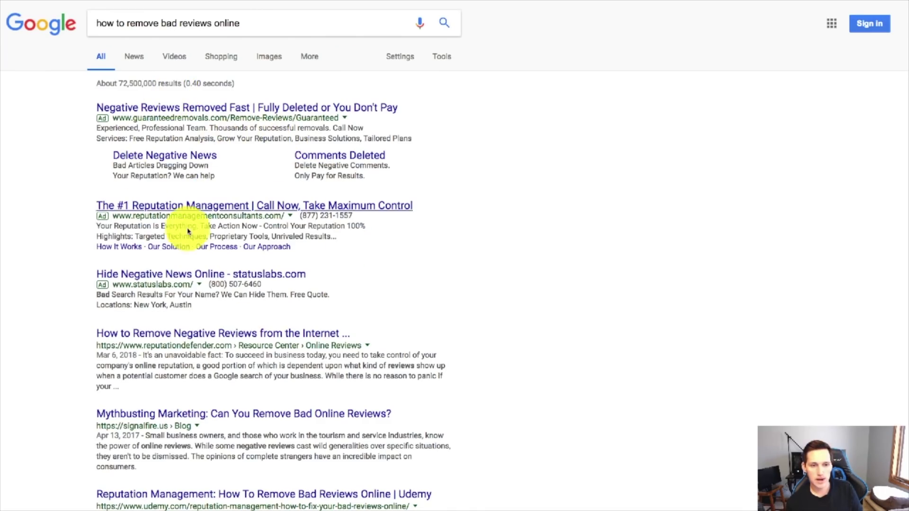
pyautogui.scroll(-1, 292, 234)
pyautogui.scroll(-3, 291, 234)
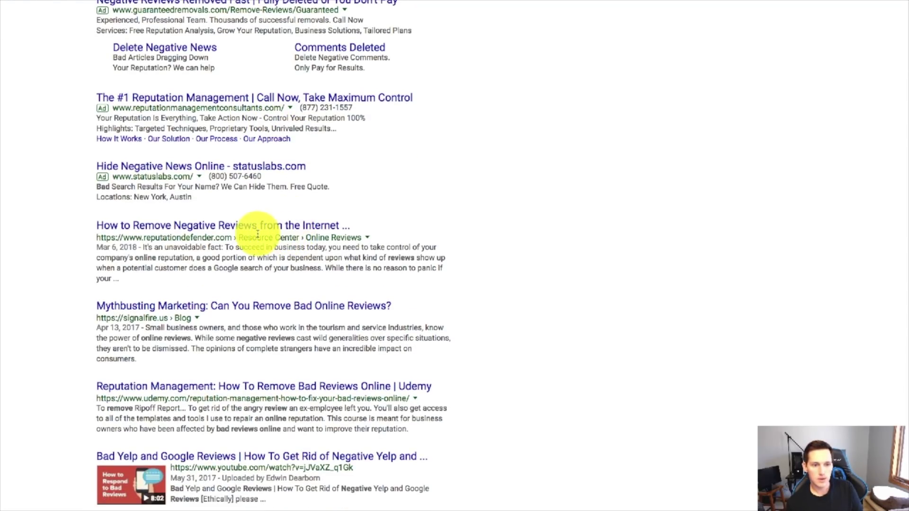
pyautogui.scroll(-1, 181, 385)
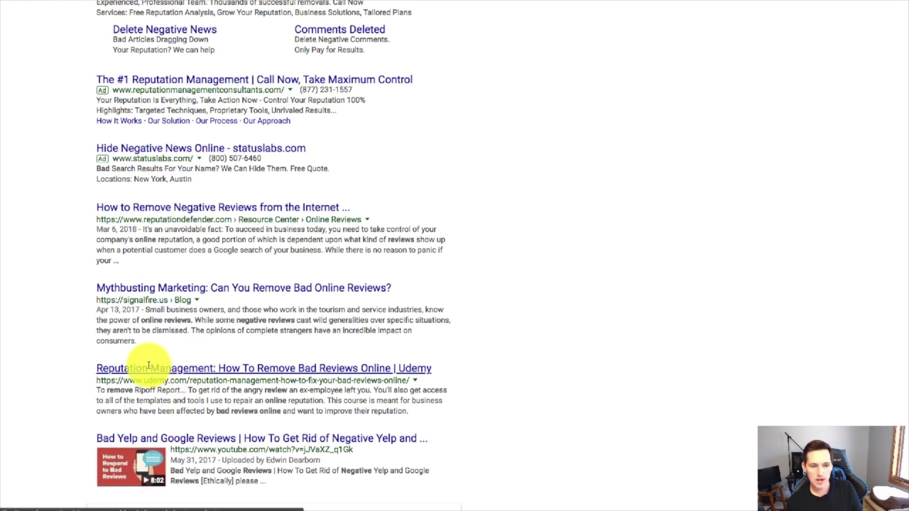
# Step: Select 'how to remove bad reviews' on line 2 of the keyword notes
pyautogui.press('super+Tab')
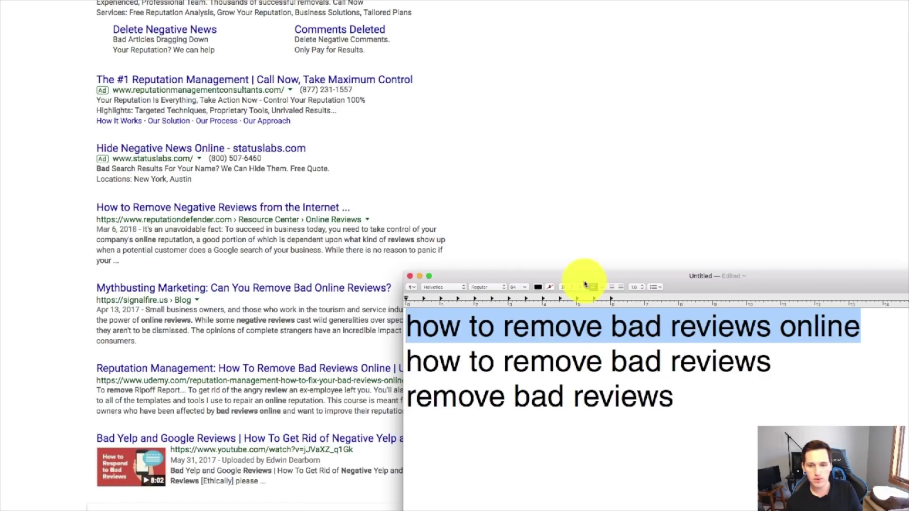
pyautogui.doubleClick(753, 353)
pyautogui.click(754, 355)
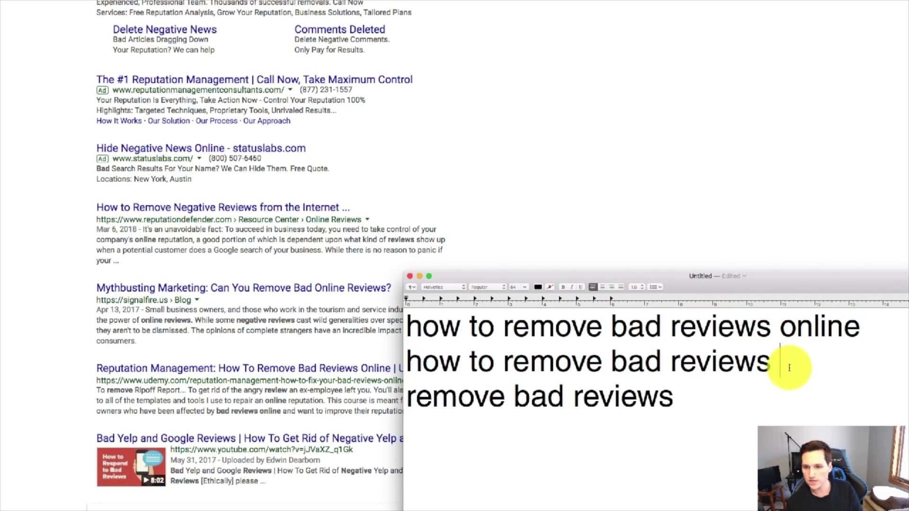
pyautogui.moveTo(782, 361); pyautogui.dragTo(384, 364)
# Step: Search Google for 'how to remove bad reviews' and highlight the Udemy course result
pyautogui.click(592, 121)
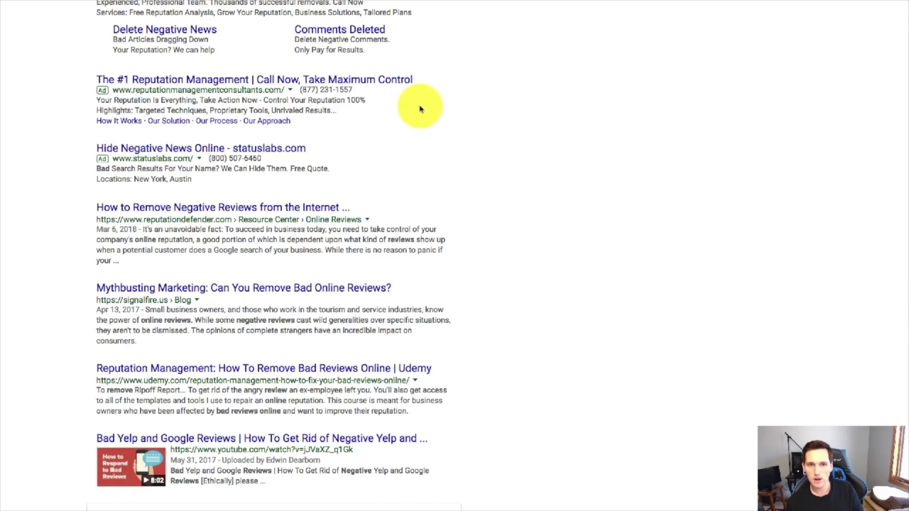
pyautogui.scroll(5, 403, 118)
pyautogui.tripleClick(254, 25)
pyautogui.press('super+v')
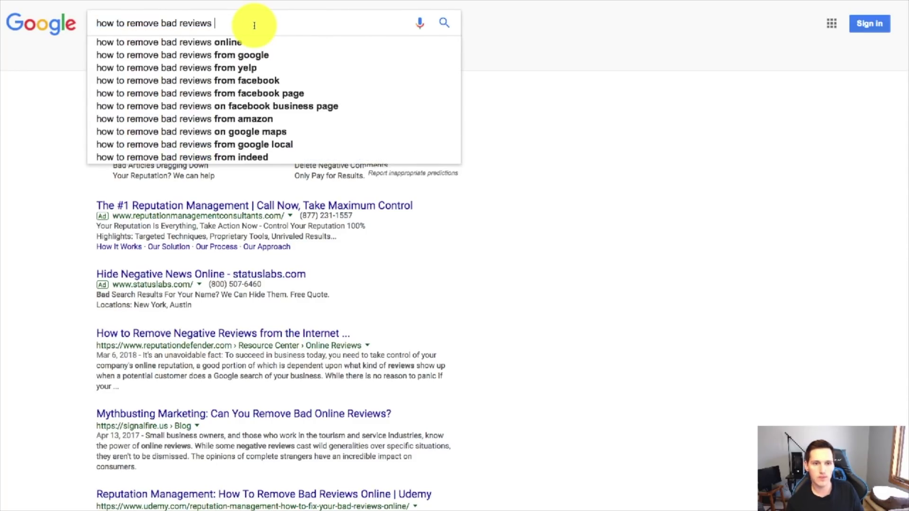
pyautogui.press('Return')
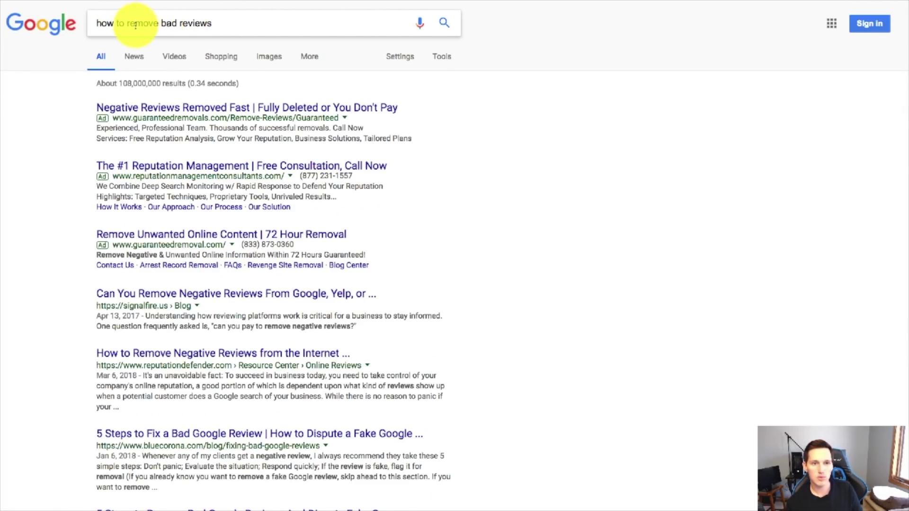
pyautogui.scroll(-1, 382, 258)
pyautogui.scroll(-4, 382, 258)
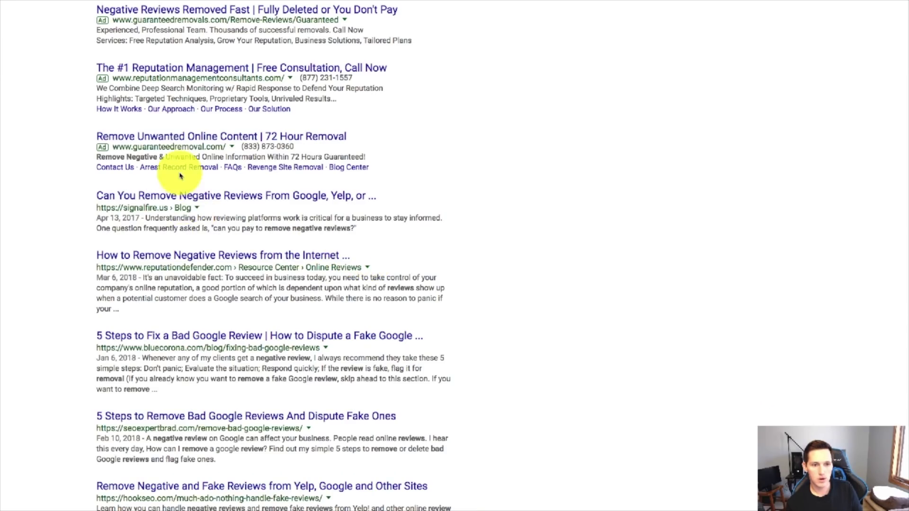
pyautogui.scroll(-1, 199, 284)
pyautogui.scroll(-5, 208, 318)
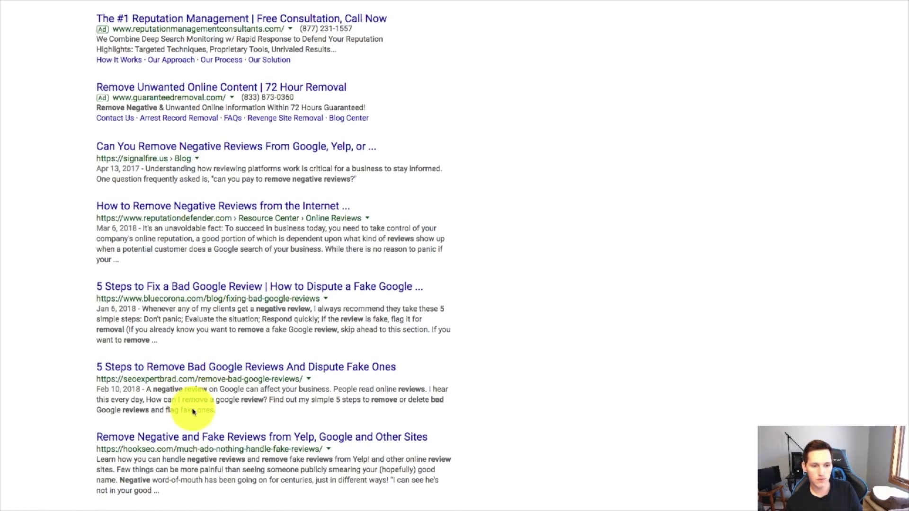
pyautogui.scroll(-7, 199, 432)
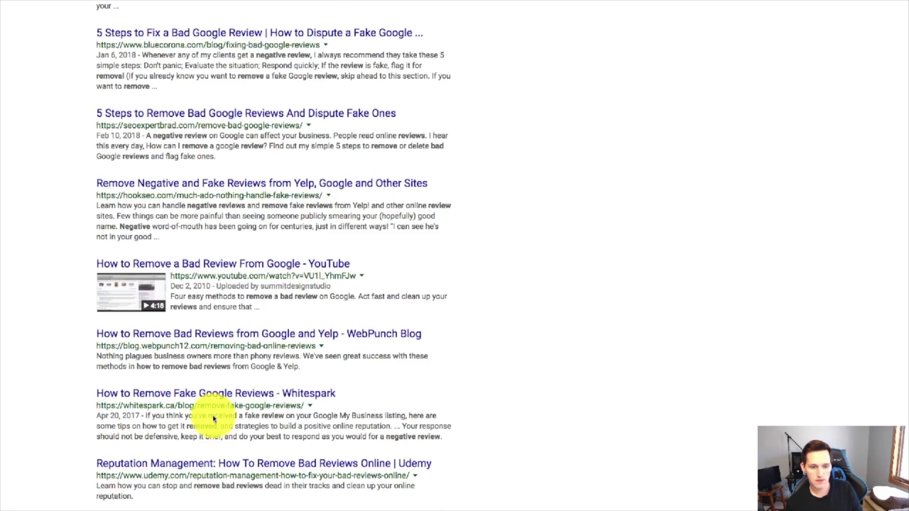
pyautogui.moveTo(142, 479); pyautogui.dragTo(92, 450)
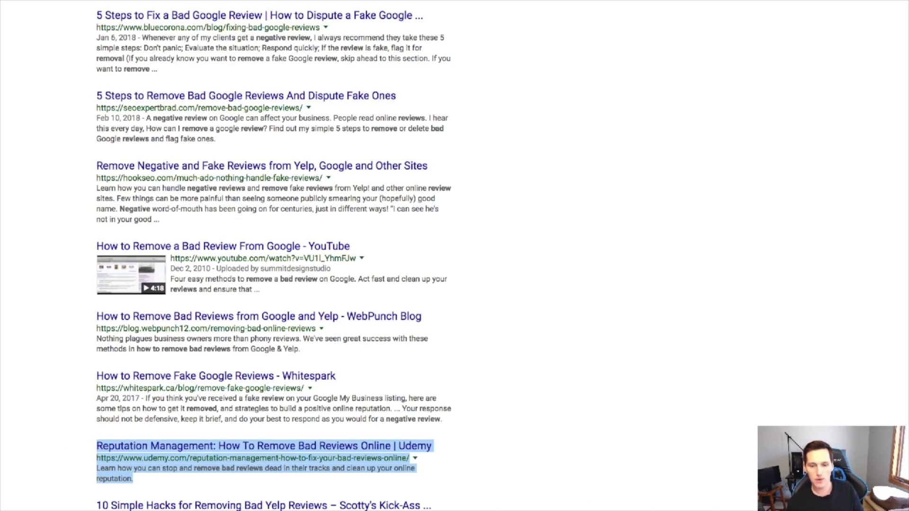
# Step: Select 'remove bad reviews' in the notes, then return to the search query
pyautogui.press('super+Tab')
pyautogui.moveTo(729, 397); pyautogui.dragTo(380, 402)
pyautogui.press('super+Tab')
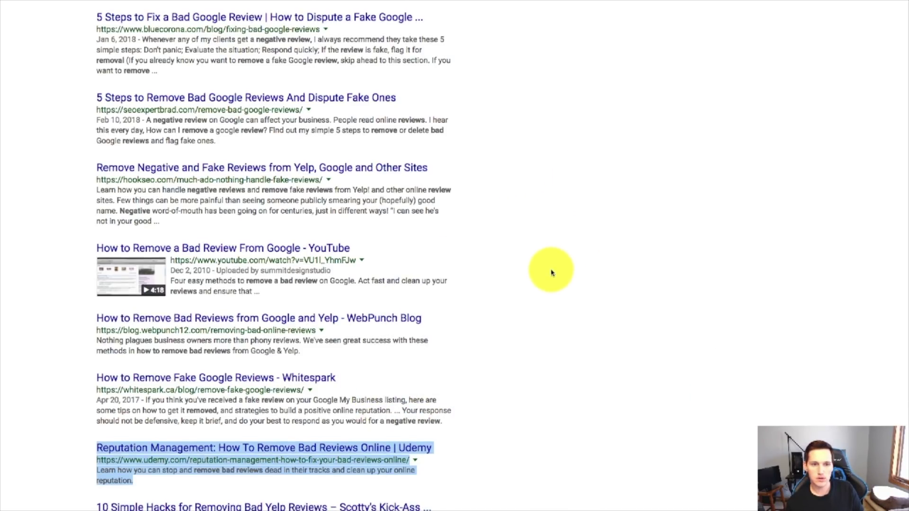
pyautogui.scroll(10, 552, 268)
pyautogui.click(232, 18)
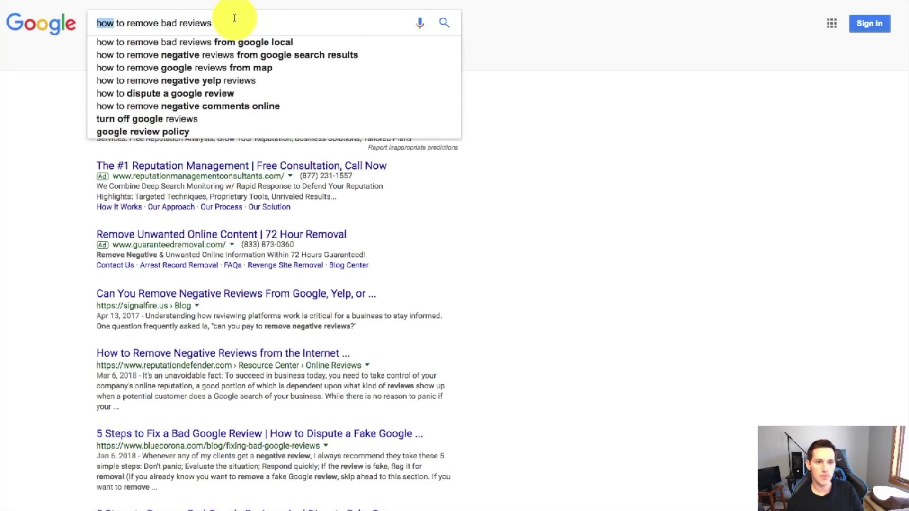
# Step: Search 'remove bad reviews', highlight the query, and scroll the roughly 152,000,000 results
pyautogui.press('Return')
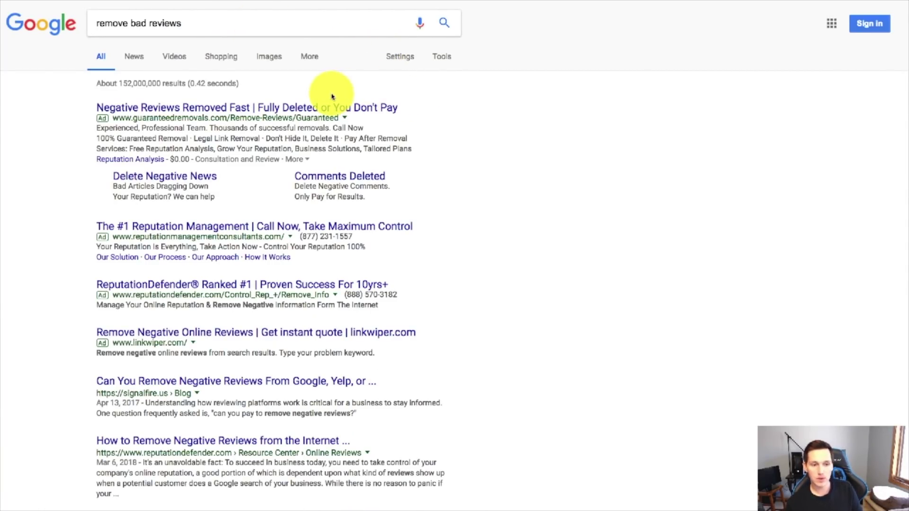
pyautogui.moveTo(203, 24); pyautogui.dragTo(113, 14)
pyautogui.click(721, 64)
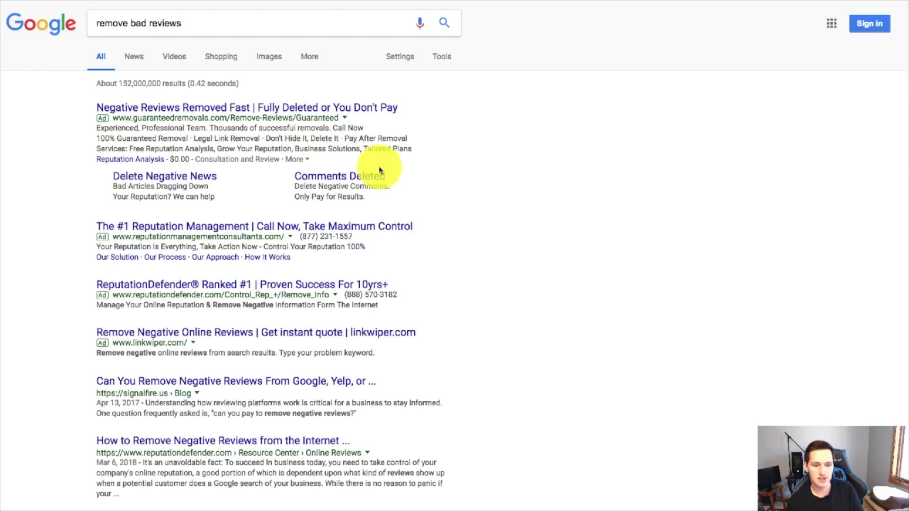
pyautogui.scroll(-3, 376, 175)
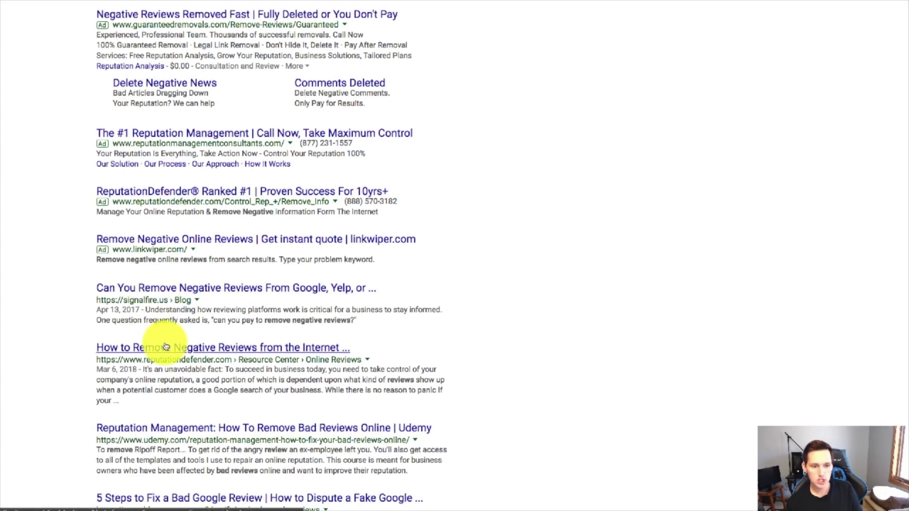
pyautogui.scroll(3, 370, 356)
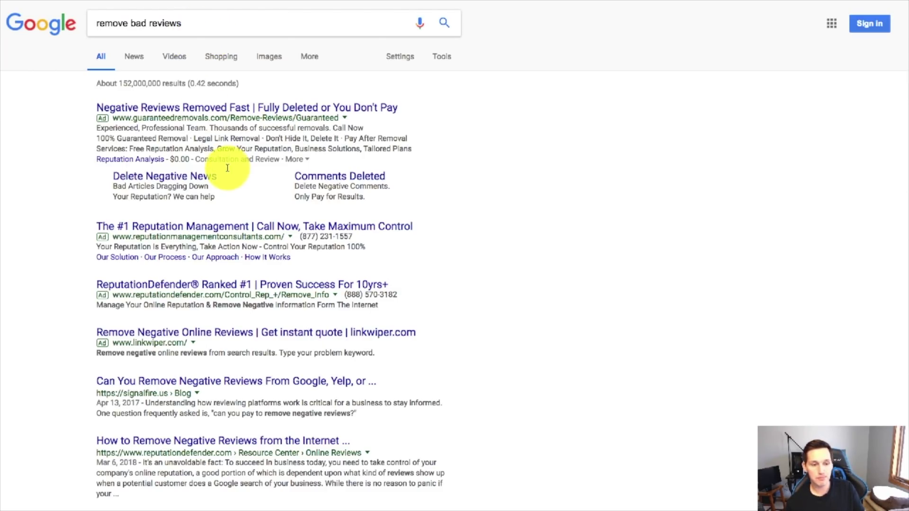
pyautogui.tripleClick(197, 22)
pyautogui.click(749, 238)
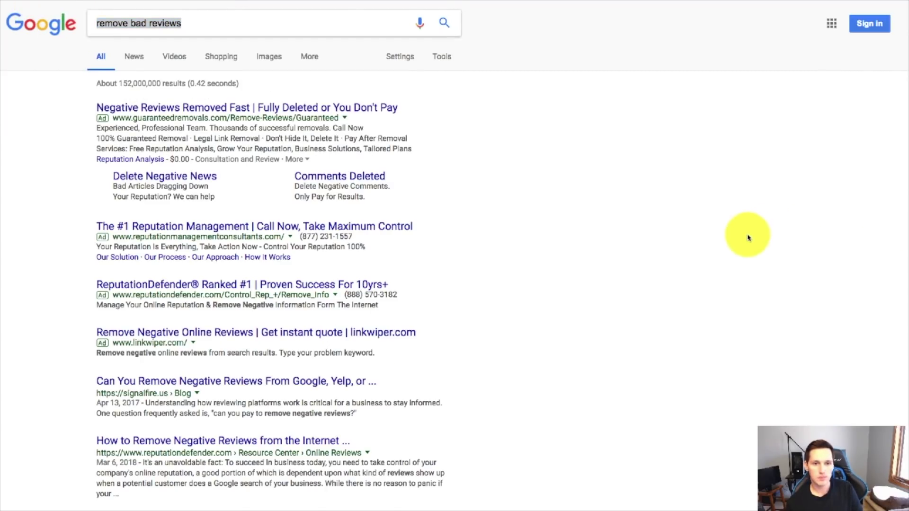
pyautogui.scroll(-5, 378, 382)
pyautogui.scroll(4, 320, 371)
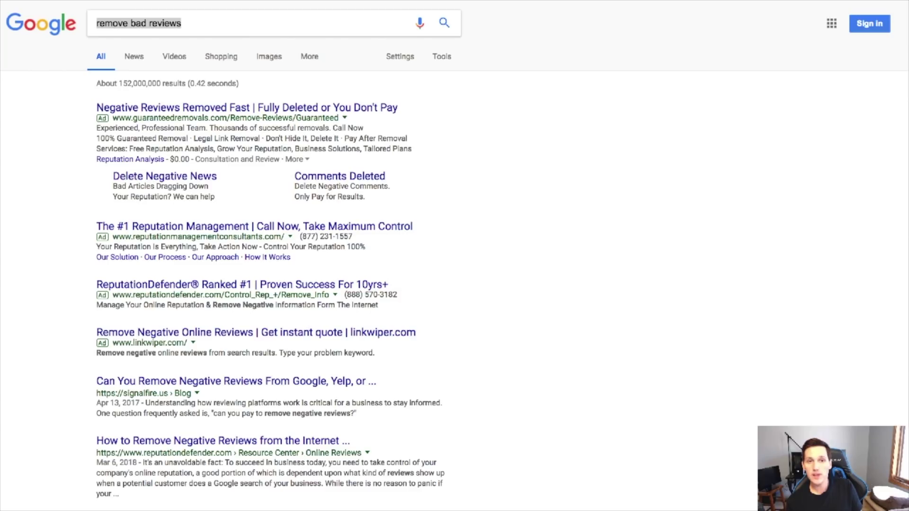
pyautogui.scroll(-1, 344, 374)
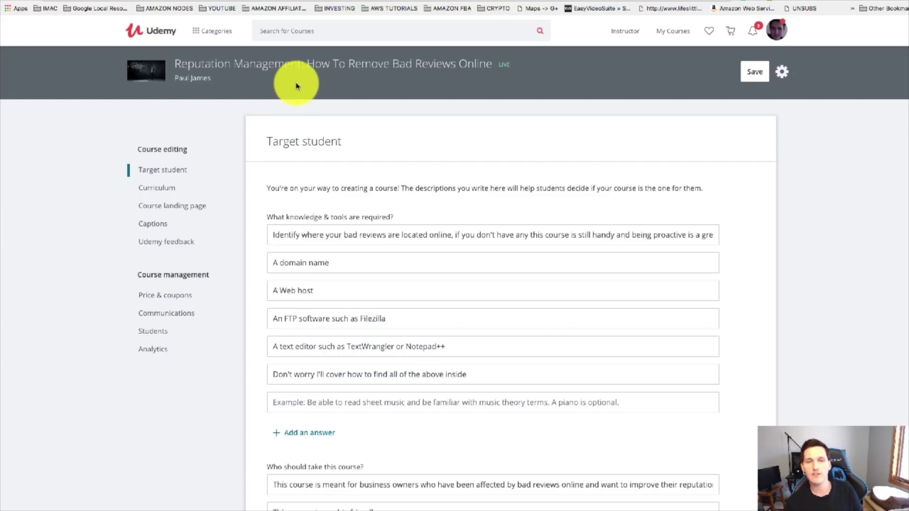
# Step: Match the course title's 'How To Remove Bad Reviews Online' against the same phrase in the notes
pyautogui.click(175, 207)
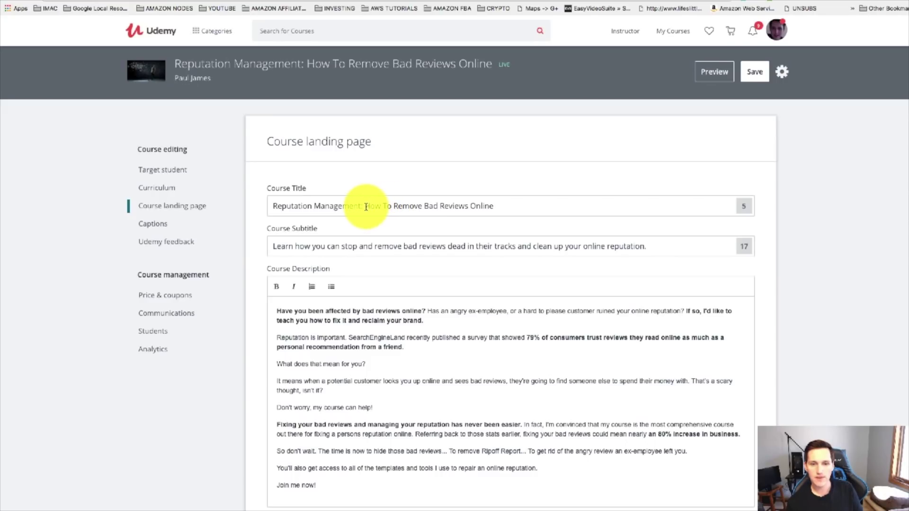
pyautogui.moveTo(369, 206); pyautogui.dragTo(493, 207)
pyautogui.press('super+Tab')
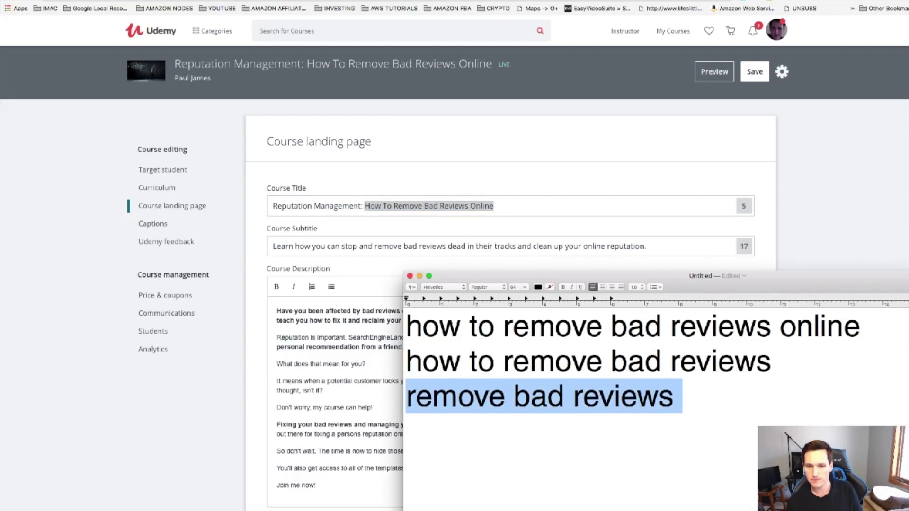
pyautogui.click(830, 331)
pyautogui.moveTo(830, 330); pyautogui.dragTo(409, 326)
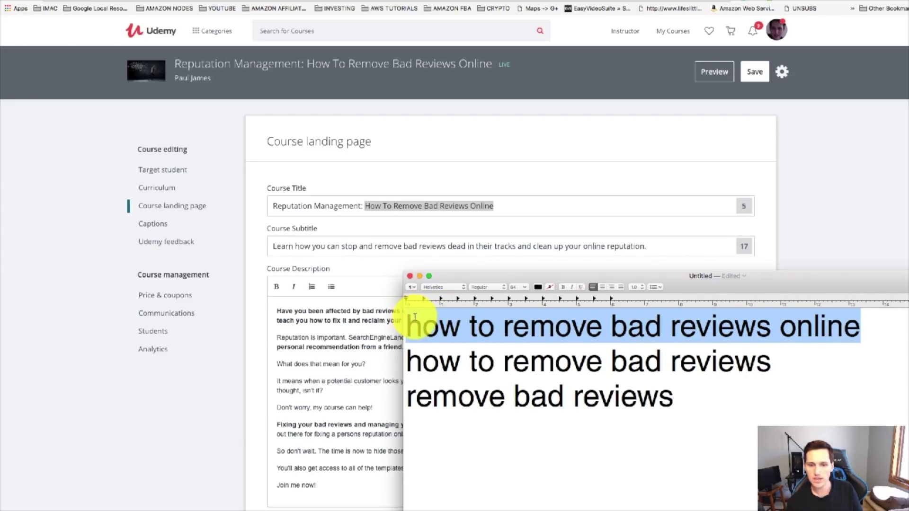
# Step: Highlight 'remove bad reviews', 'to remove bad reviews' and 'bad reviews online' in the notes
pyautogui.moveTo(806, 359); pyautogui.dragTo(503, 361)
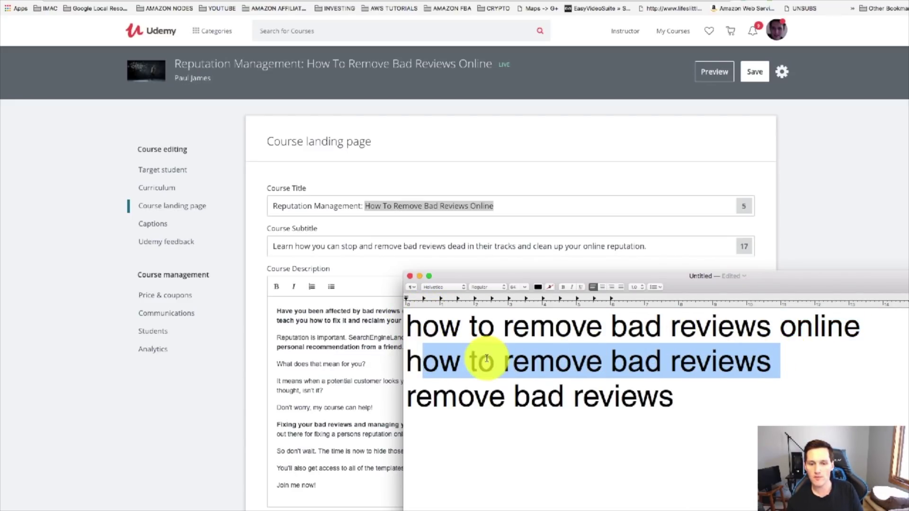
pyautogui.click(673, 401)
pyautogui.moveTo(673, 401); pyautogui.dragTo(451, 381)
pyautogui.moveTo(791, 355); pyautogui.dragTo(463, 355)
pyautogui.moveTo(848, 333); pyautogui.dragTo(614, 327)
pyautogui.click(824, 217)
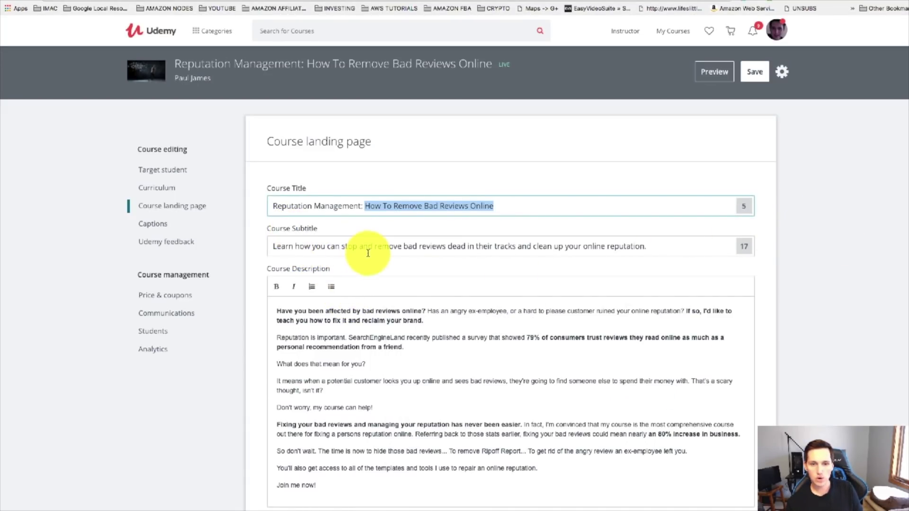
pyautogui.moveTo(377, 247); pyautogui.dragTo(442, 246)
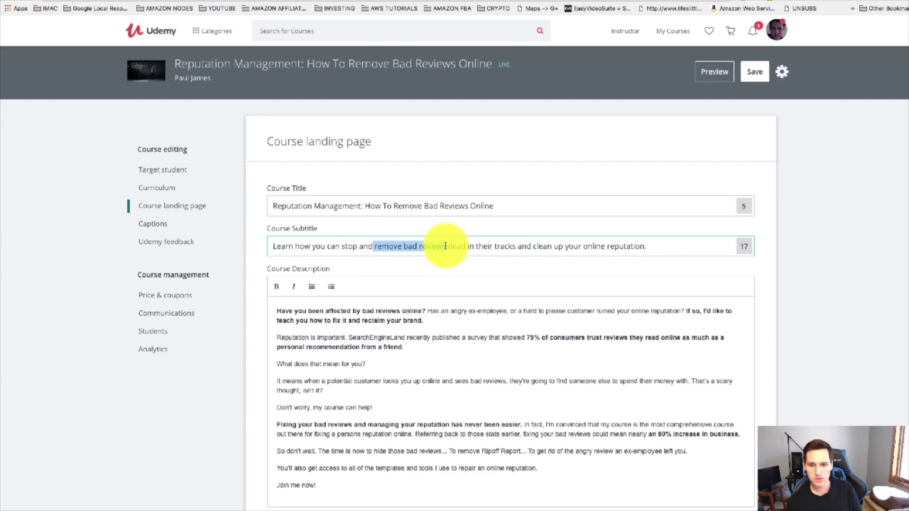
pyautogui.click(301, 244)
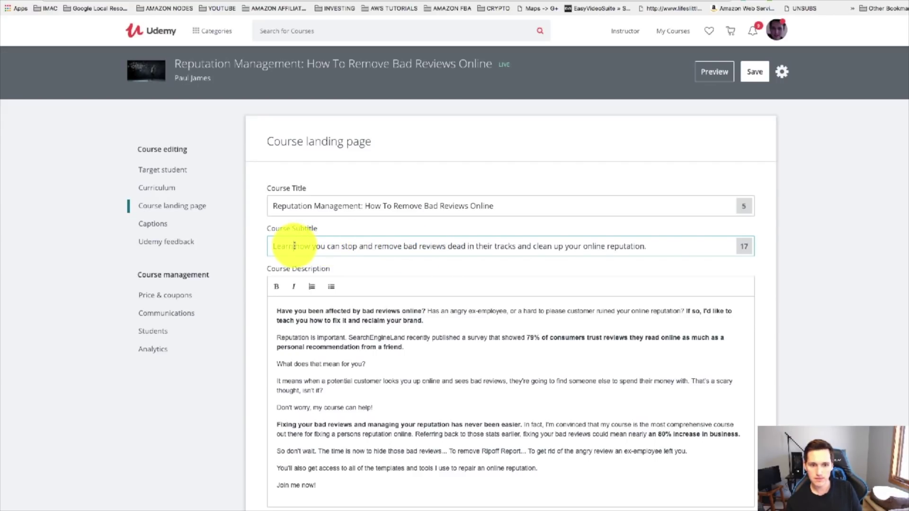
pyautogui.doubleClick(594, 246)
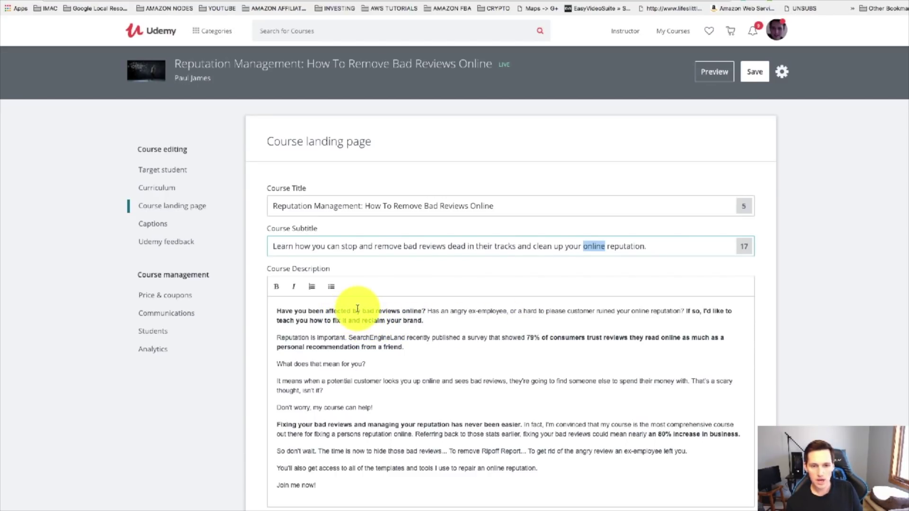
pyautogui.scroll(-1, 363, 310)
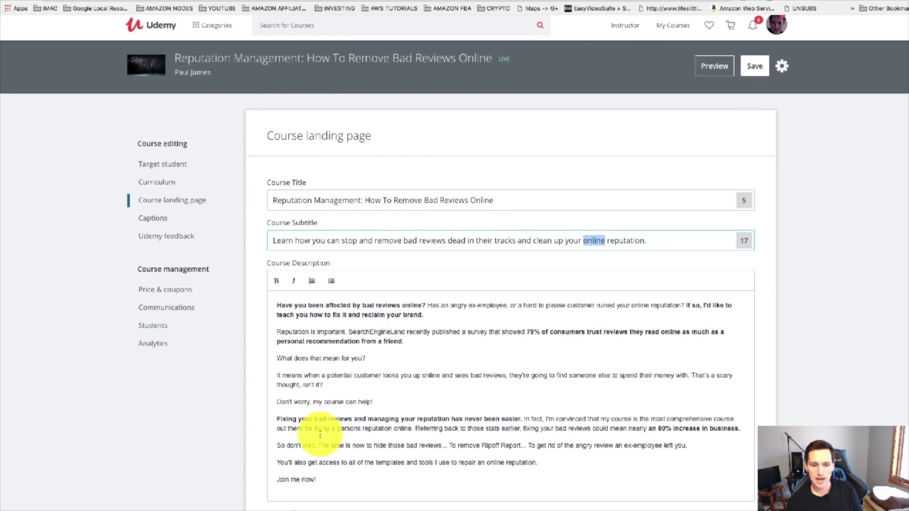
pyautogui.scroll(-1, 352, 449)
pyautogui.moveTo(331, 456); pyautogui.dragTo(284, 355)
pyautogui.click(431, 291)
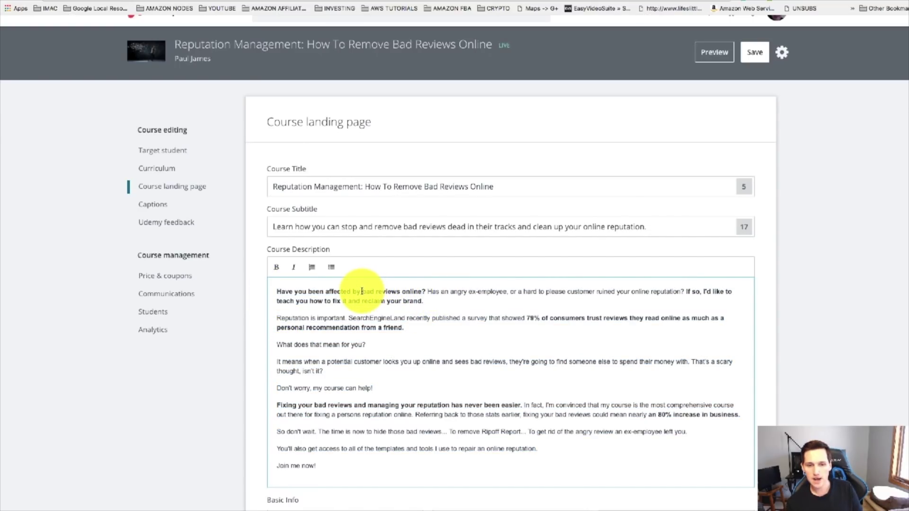
pyautogui.moveTo(362, 291); pyautogui.dragTo(421, 291)
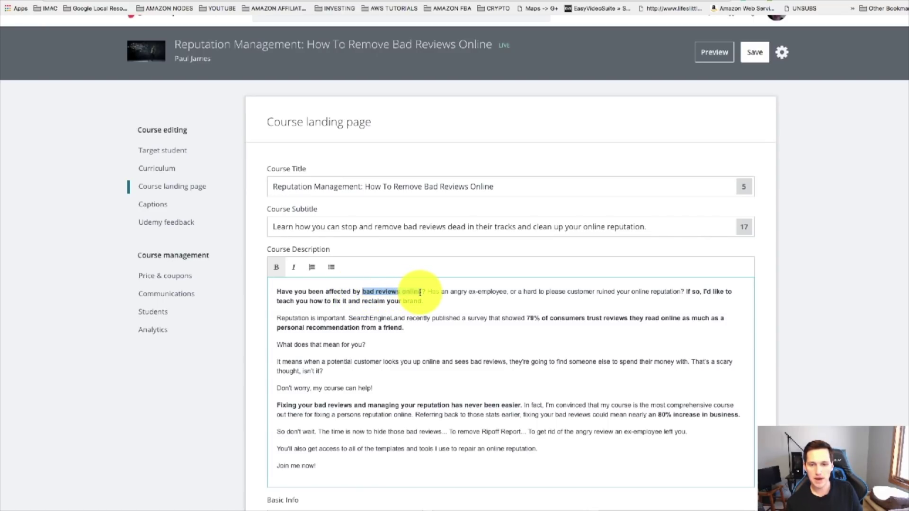
pyautogui.click(642, 293)
pyautogui.click(650, 291)
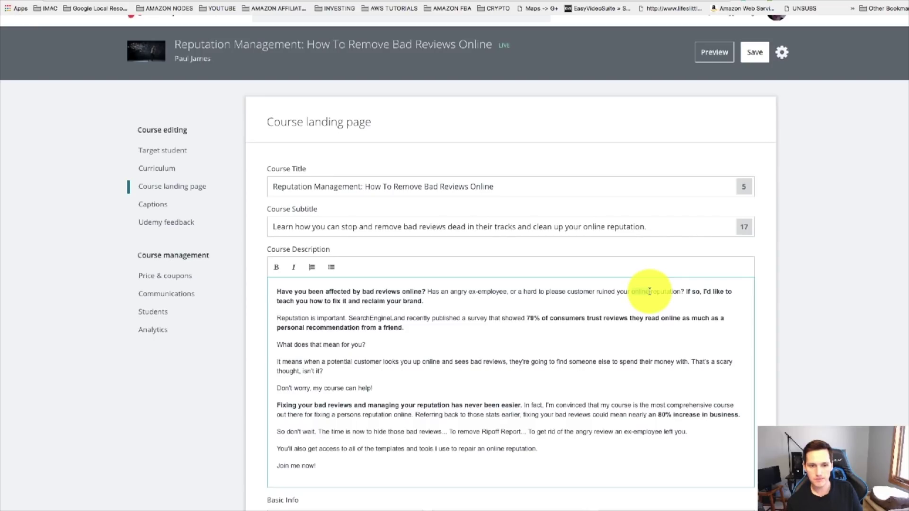
pyautogui.click(679, 317)
pyautogui.doubleClick(680, 317)
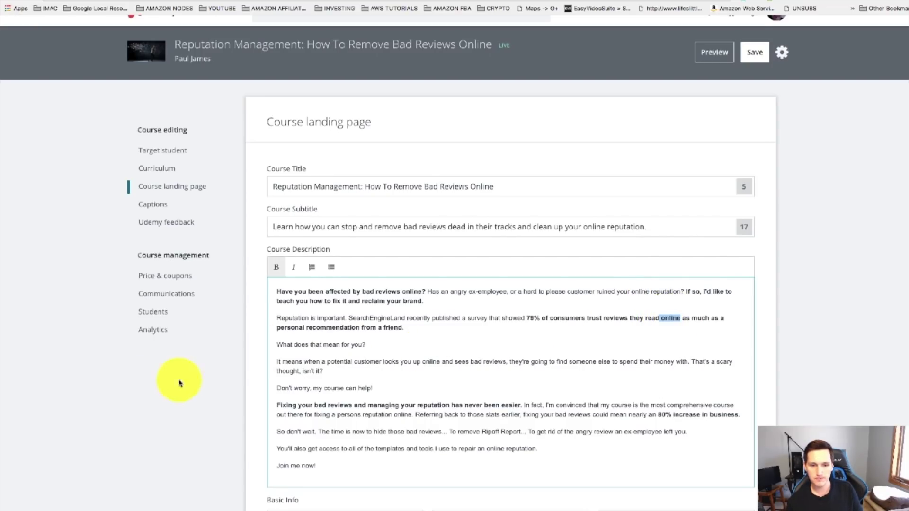
pyautogui.scroll(-1, 190, 383)
pyautogui.moveTo(277, 401); pyautogui.dragTo(351, 400)
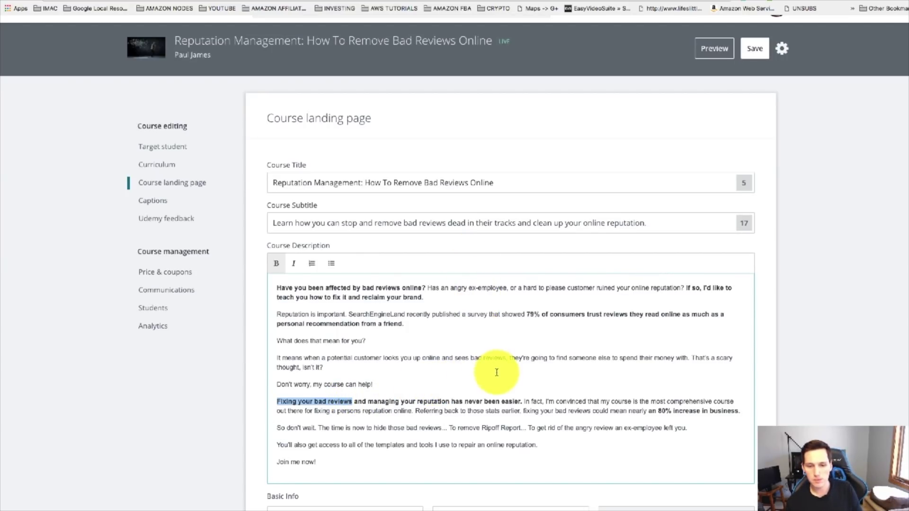
pyautogui.scroll(-1, 532, 389)
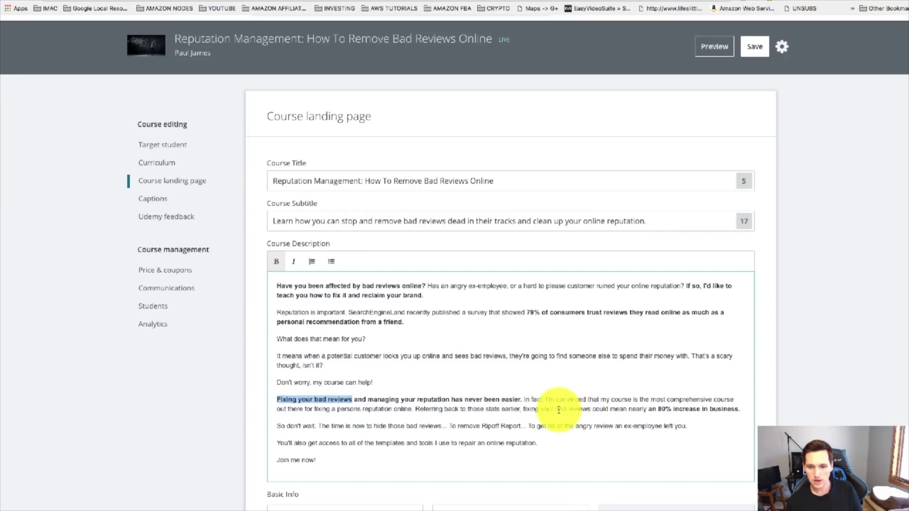
pyautogui.click(526, 410)
pyautogui.moveTo(543, 409); pyautogui.dragTo(590, 409)
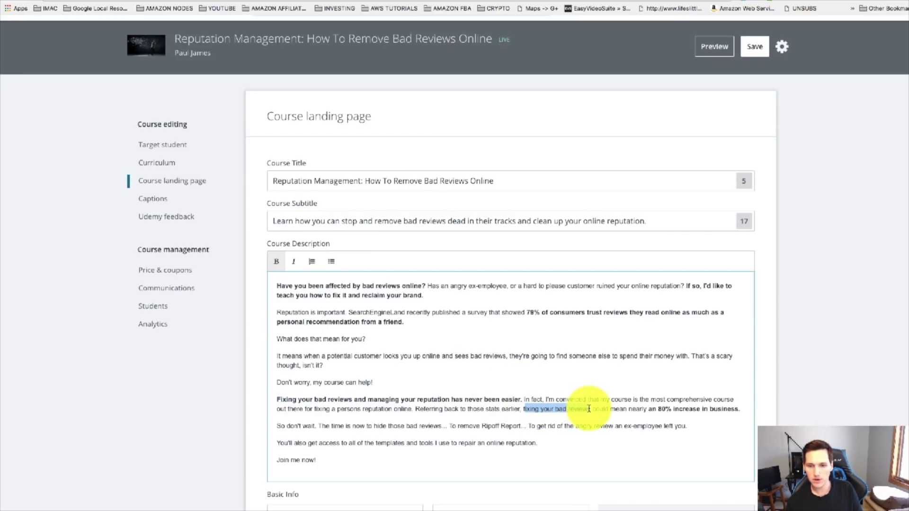
pyautogui.scroll(-1, 474, 407)
pyautogui.click(405, 406)
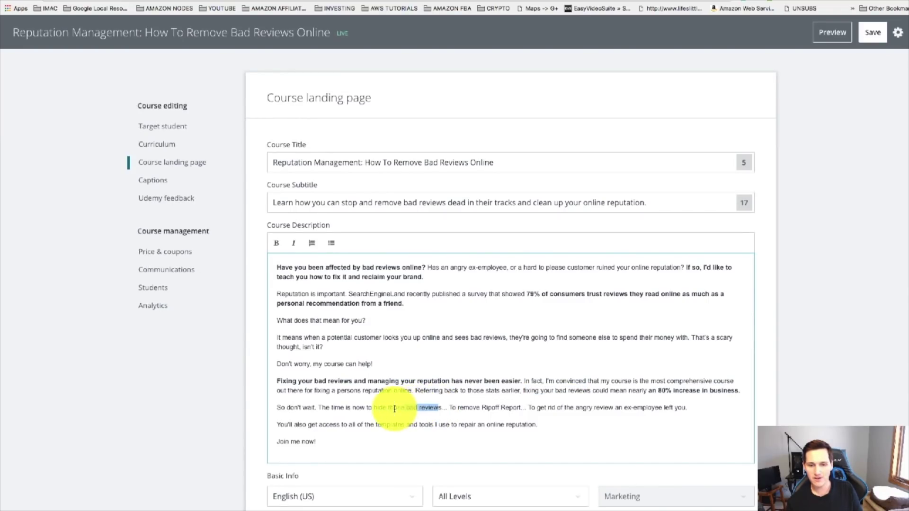
pyautogui.scroll(-2, 376, 419)
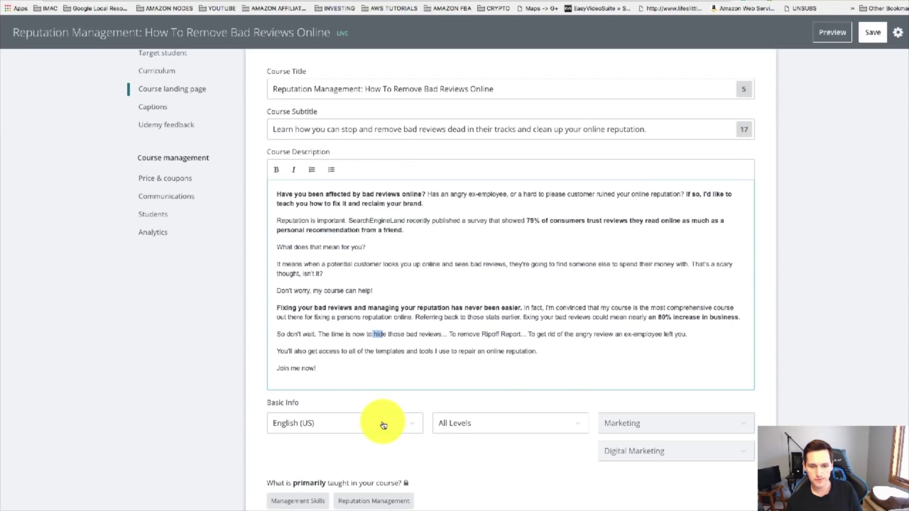
pyautogui.moveTo(491, 352); pyautogui.dragTo(535, 355)
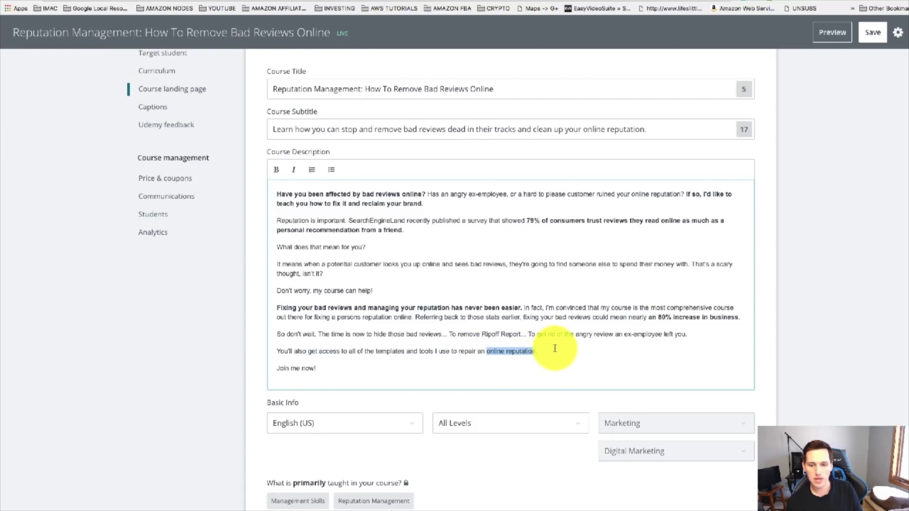
pyautogui.scroll(-7, 556, 366)
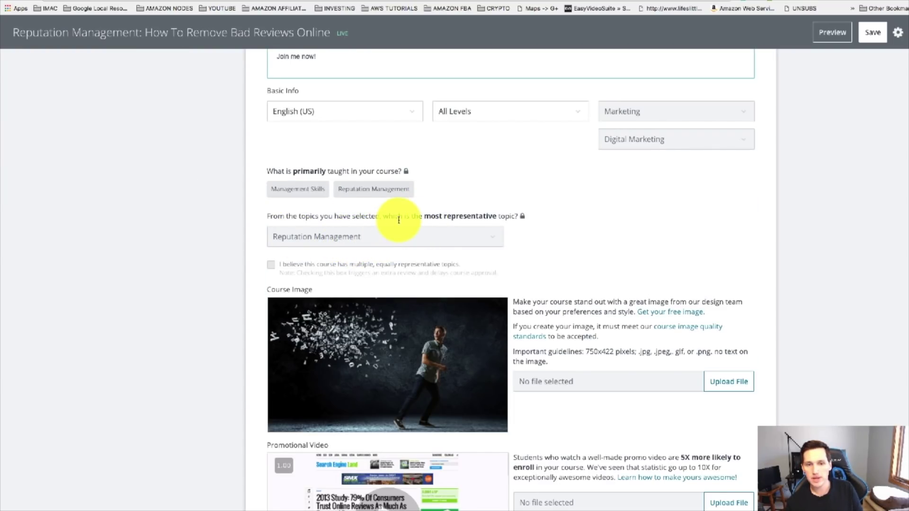
pyautogui.scroll(10, 481, 330)
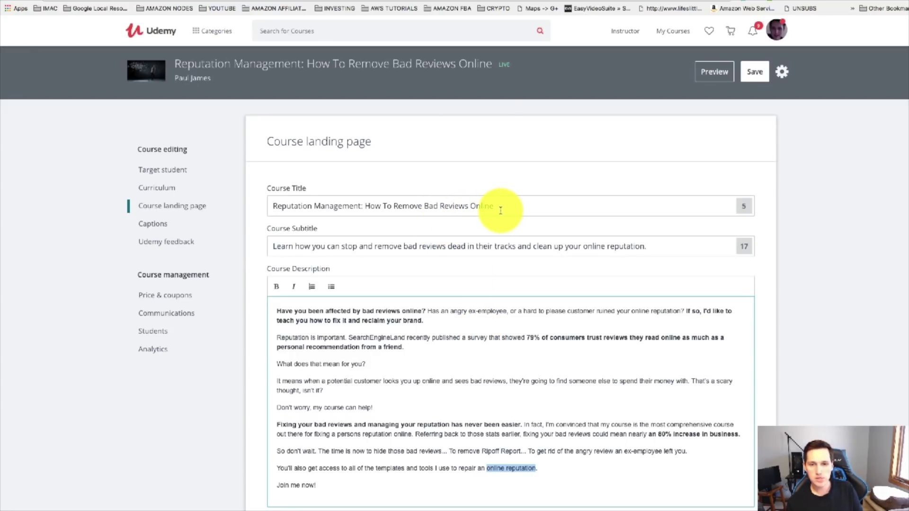
pyautogui.moveTo(507, 206); pyautogui.dragTo(370, 207)
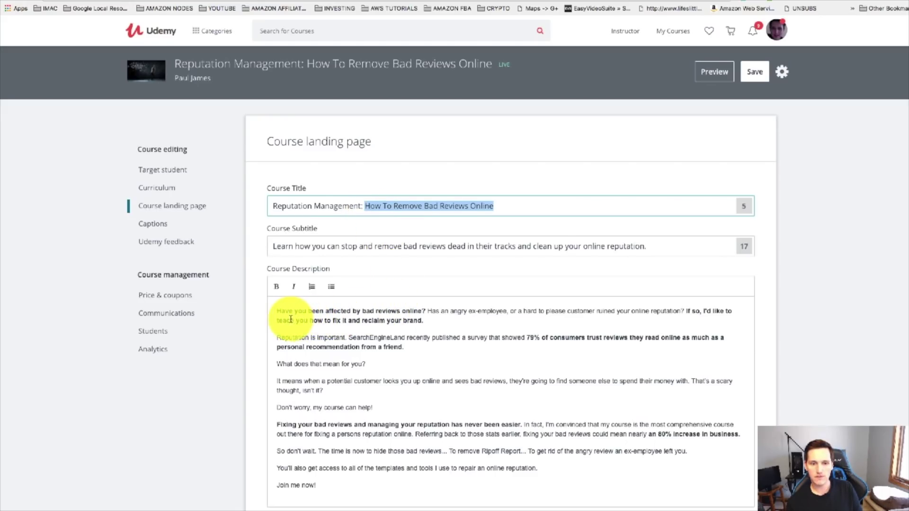
pyautogui.moveTo(277, 312); pyautogui.dragTo(433, 321)
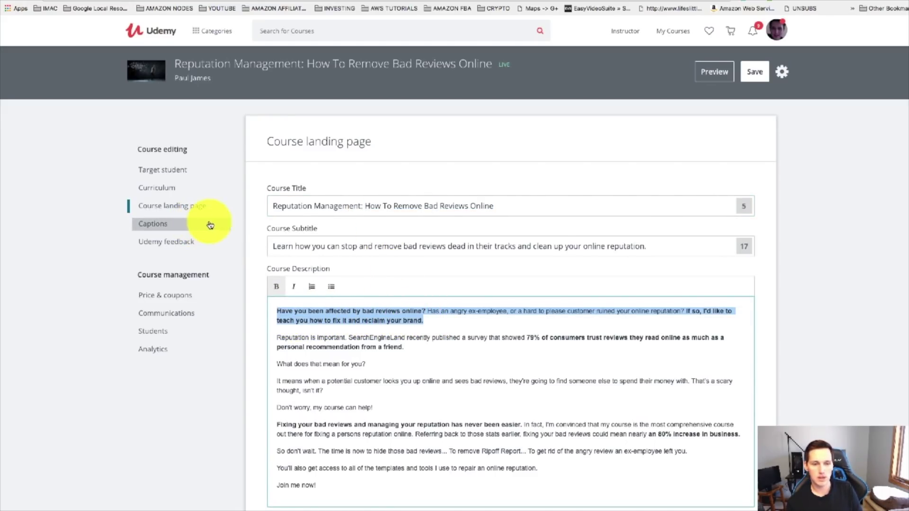
# Step: On the Target student page, highlight the intro sentence and 'bad reviews' in the first required-knowledge answer
pyautogui.click(166, 177)
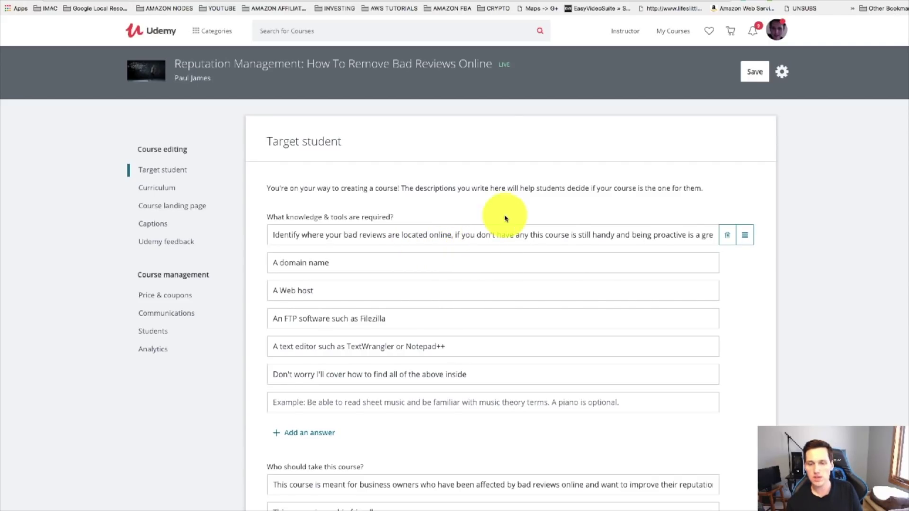
pyautogui.moveTo(406, 188); pyautogui.dragTo(701, 189)
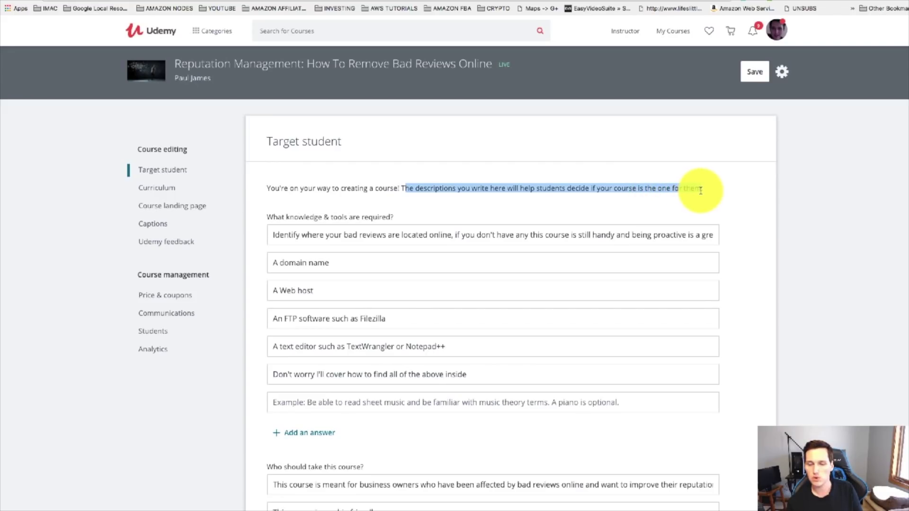
pyautogui.click(344, 236)
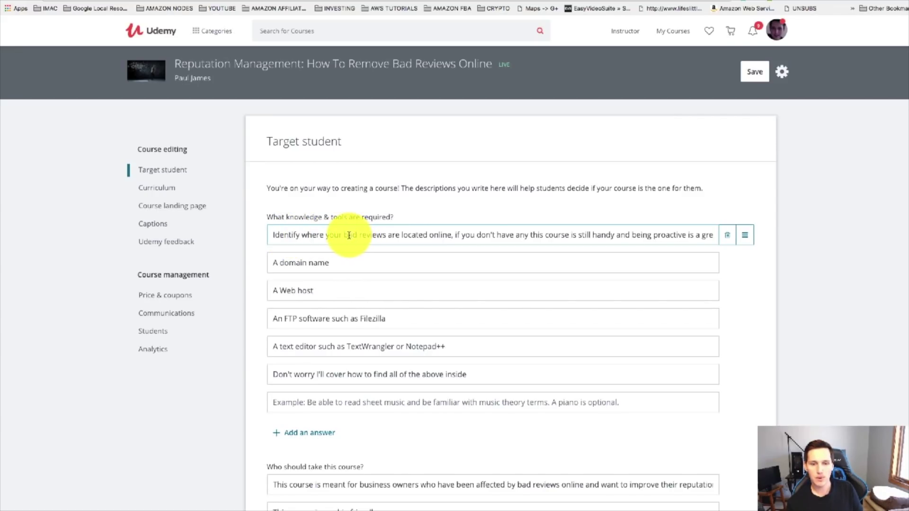
pyautogui.moveTo(349, 236); pyautogui.dragTo(386, 236)
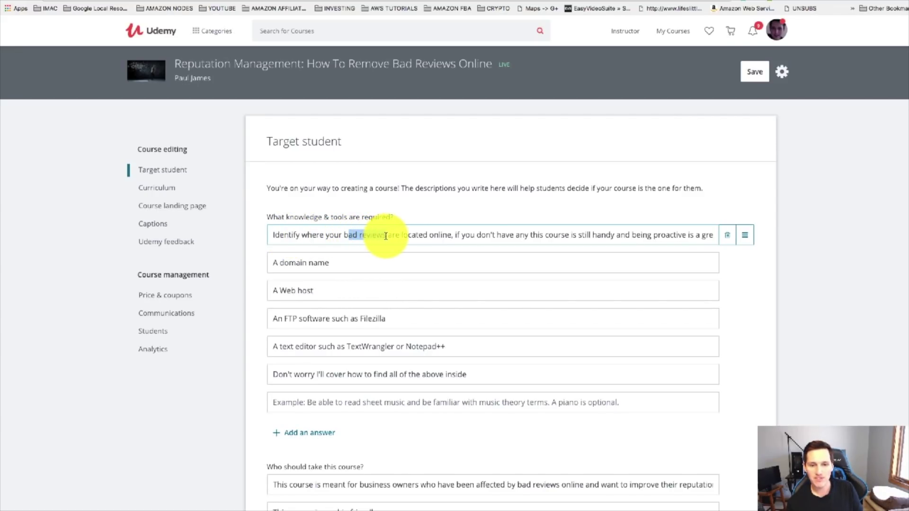
pyautogui.click(428, 237)
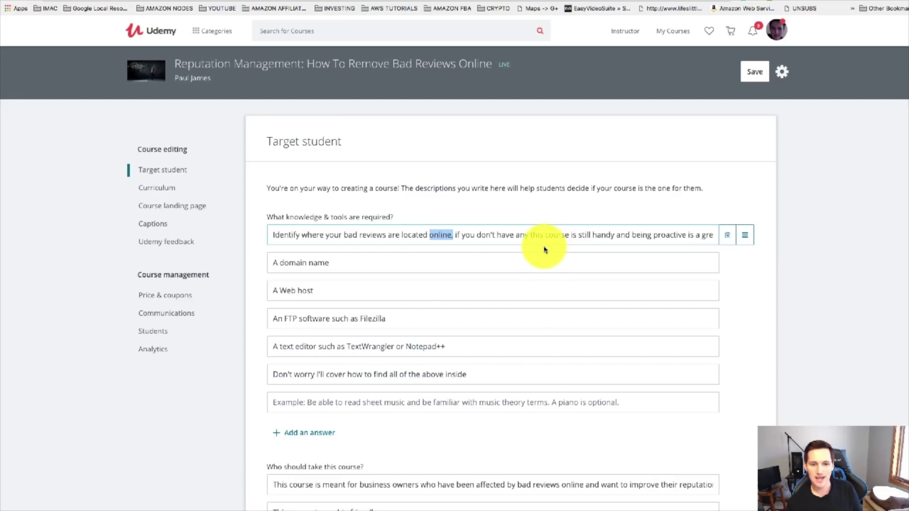
# Step: Highlight the 'bad reviews online' keyword phrase in the first intended-audience answer
pyautogui.scroll(-1, 533, 247)
pyautogui.scroll(-2, 533, 247)
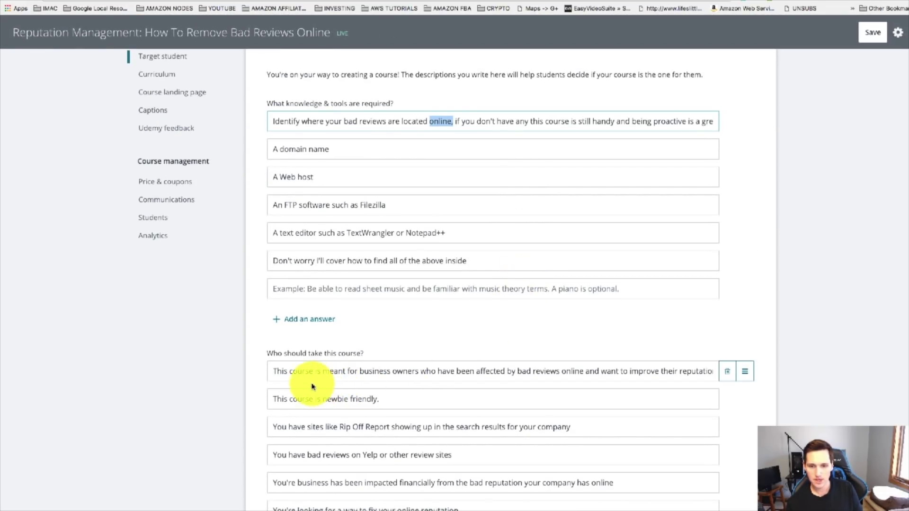
pyautogui.click(516, 371)
pyautogui.moveTo(517, 372); pyautogui.dragTo(588, 372)
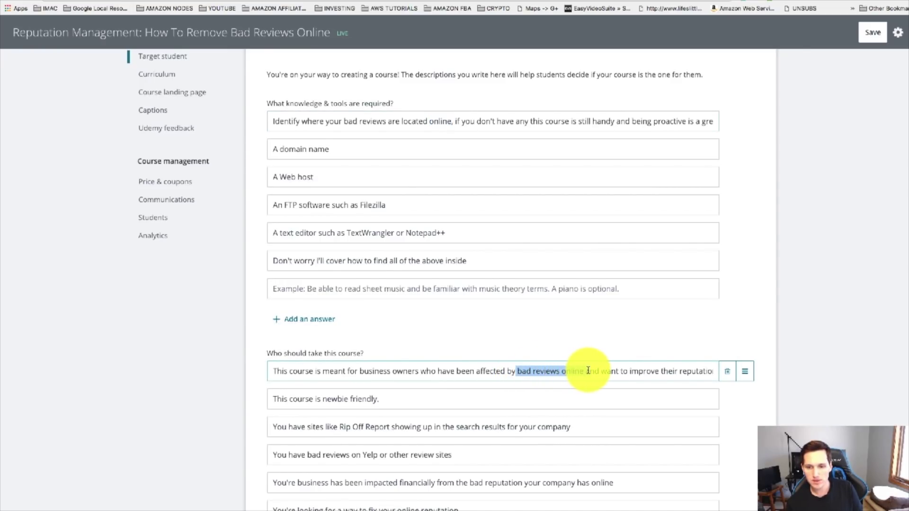
pyautogui.click(684, 373)
pyautogui.moveTo(684, 372); pyautogui.dragTo(706, 371)
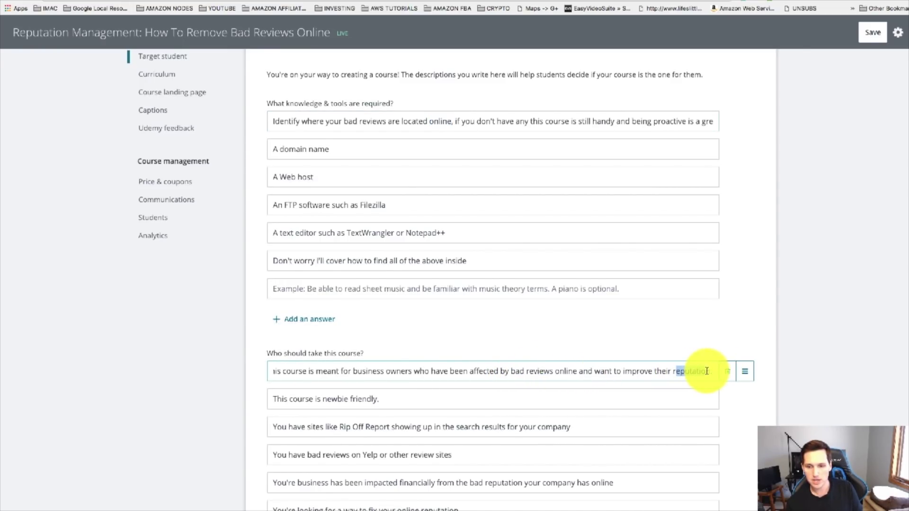
# Step: Highlight keyword phrases in the next several target-student answers further down the page
pyautogui.scroll(-1, 516, 369)
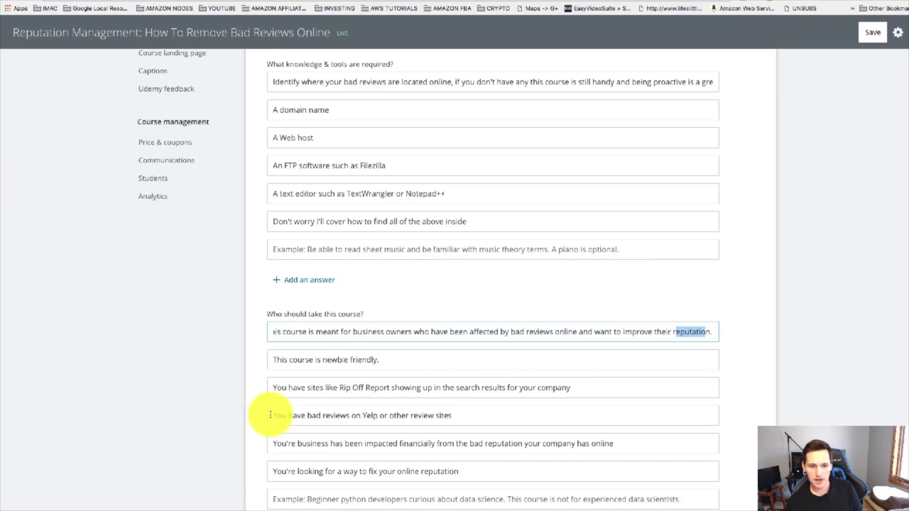
pyautogui.scroll(-1, 284, 405)
pyautogui.moveTo(307, 396); pyautogui.dragTo(349, 396)
pyautogui.scroll(-1, 440, 416)
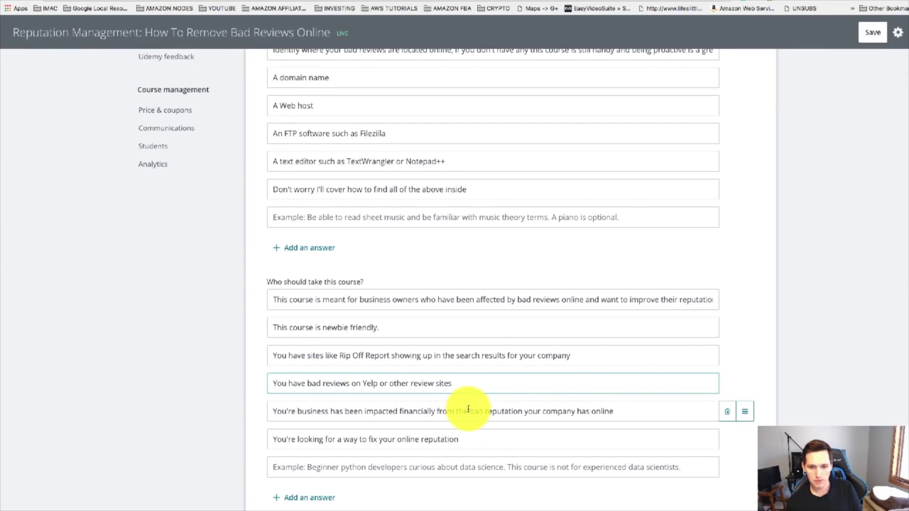
pyautogui.moveTo(468, 408); pyautogui.dragTo(525, 409)
pyautogui.scroll(-1, 521, 409)
pyautogui.moveTo(401, 426); pyautogui.dragTo(462, 426)
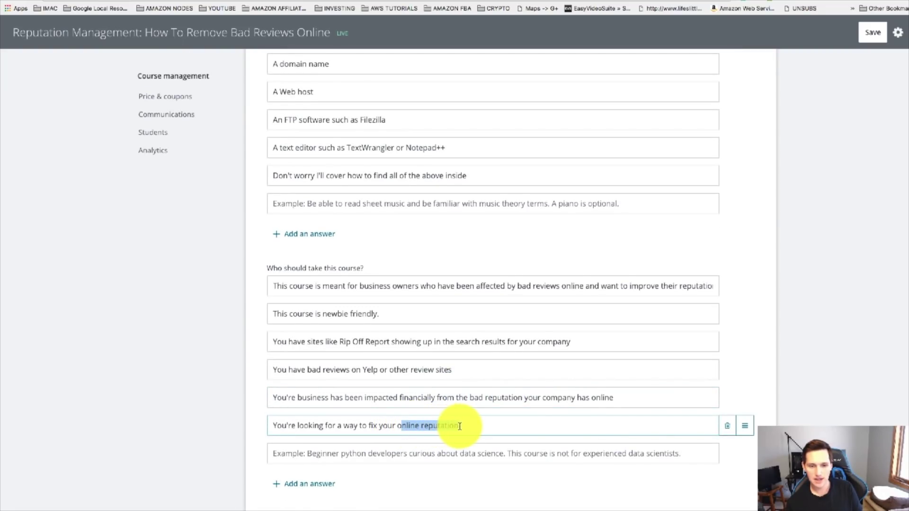
# Step: Highlight the 'Hide their bad reviews' student outcome, then return toward the required tools list
pyautogui.scroll(-5, 483, 413)
pyautogui.scroll(-3, 409, 413)
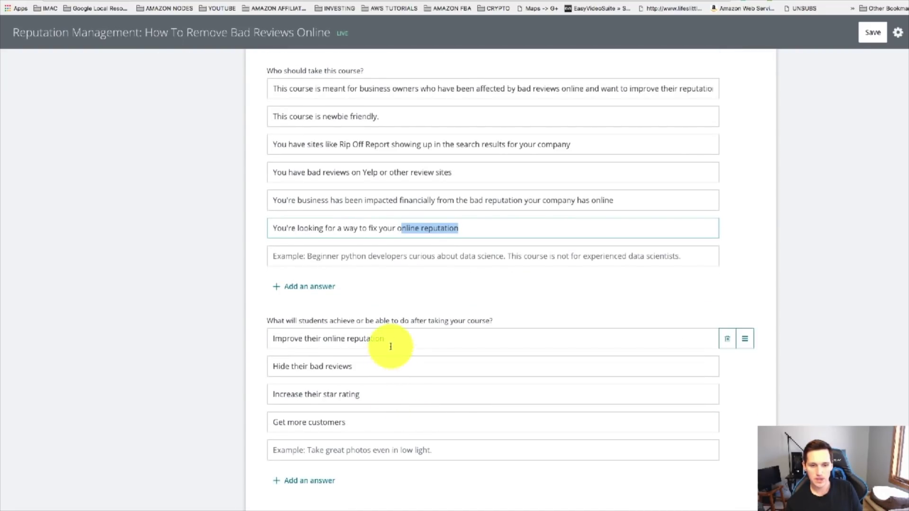
pyautogui.moveTo(385, 346); pyautogui.dragTo(248, 329)
pyautogui.moveTo(362, 368); pyautogui.dragTo(212, 366)
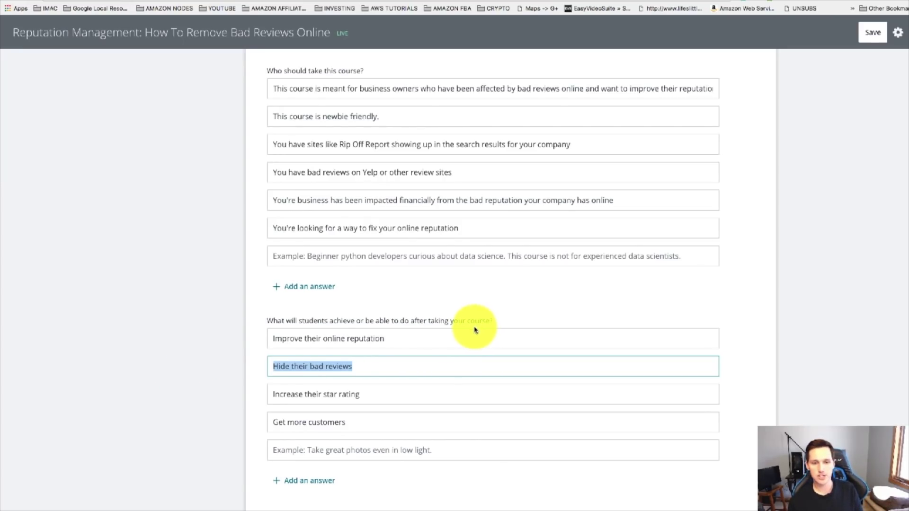
pyautogui.scroll(8, 467, 331)
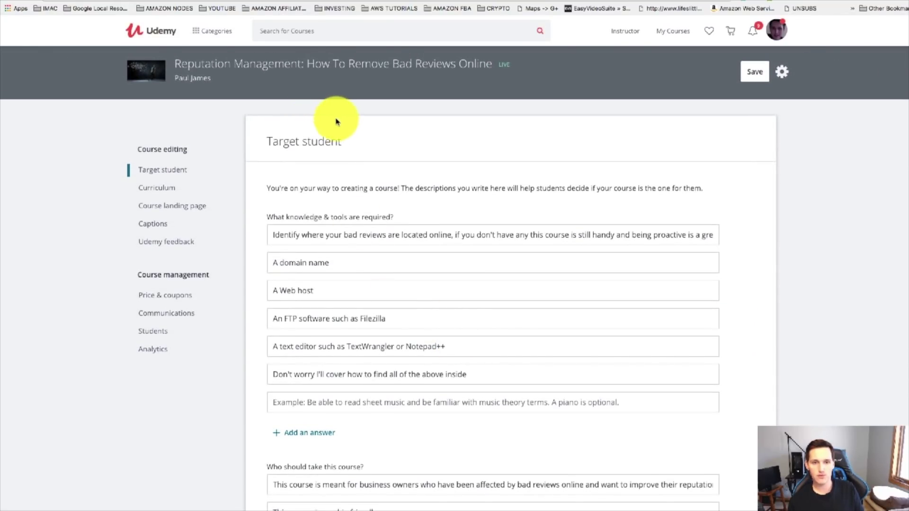
pyautogui.moveTo(346, 142); pyautogui.dragTo(263, 141)
pyautogui.click(266, 142)
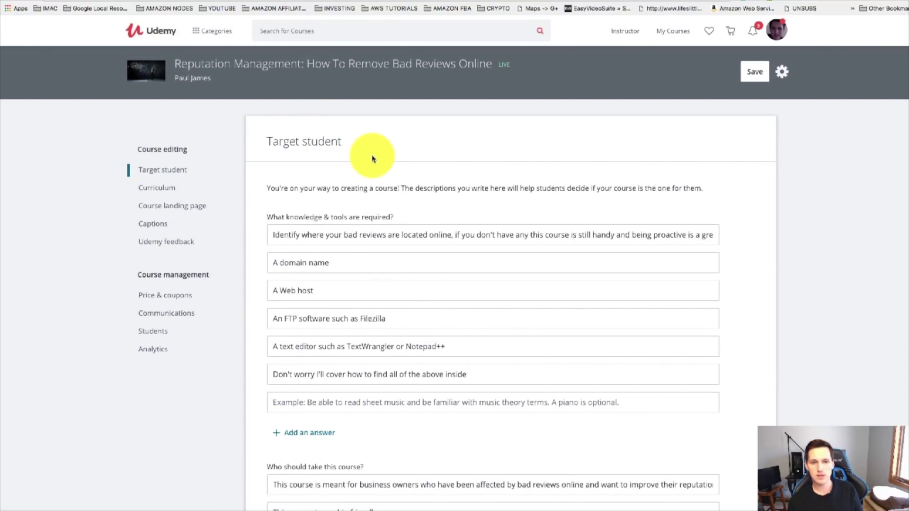